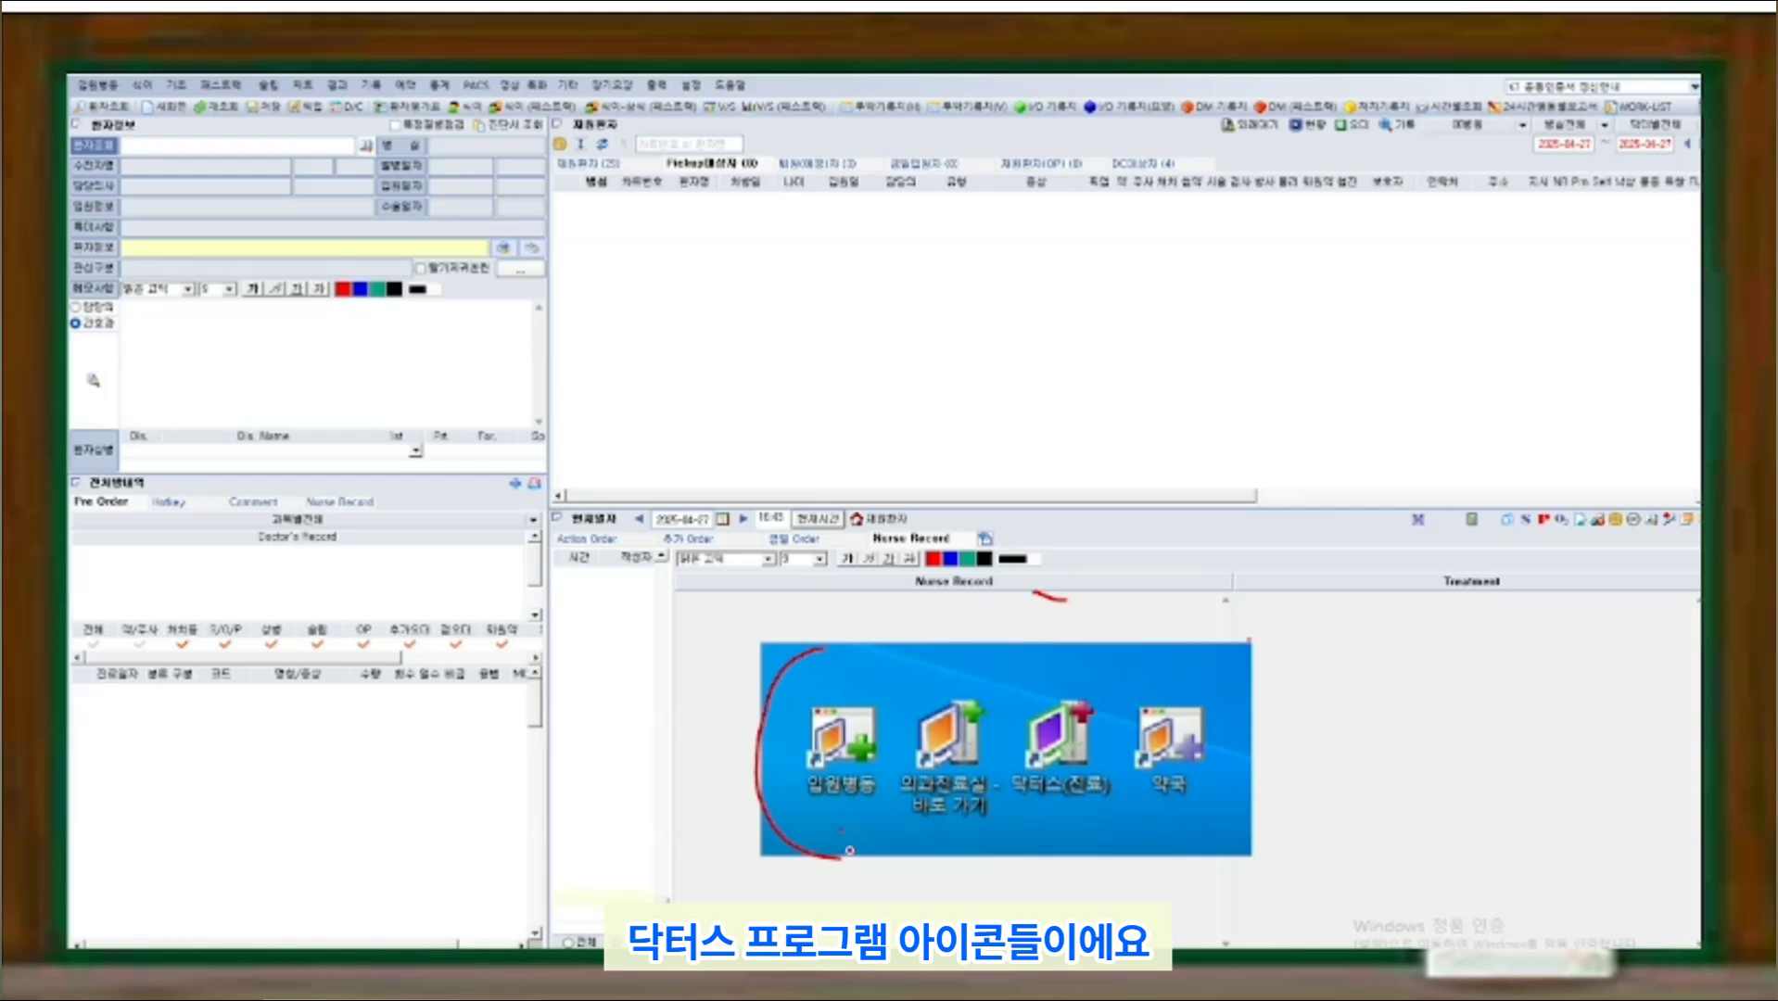
Pick the admitted patient from the ward list and display their previous admission note with complaint, history, vitals and allergies.
mouse_move(853, 828)
left_mouse_down()
mouse_move(783, 793)
mouse_move(876, 654)
mouse_move(881, 781)
mouse_move(862, 802)
mouse_move(1172, 812)
left_mouse_up()
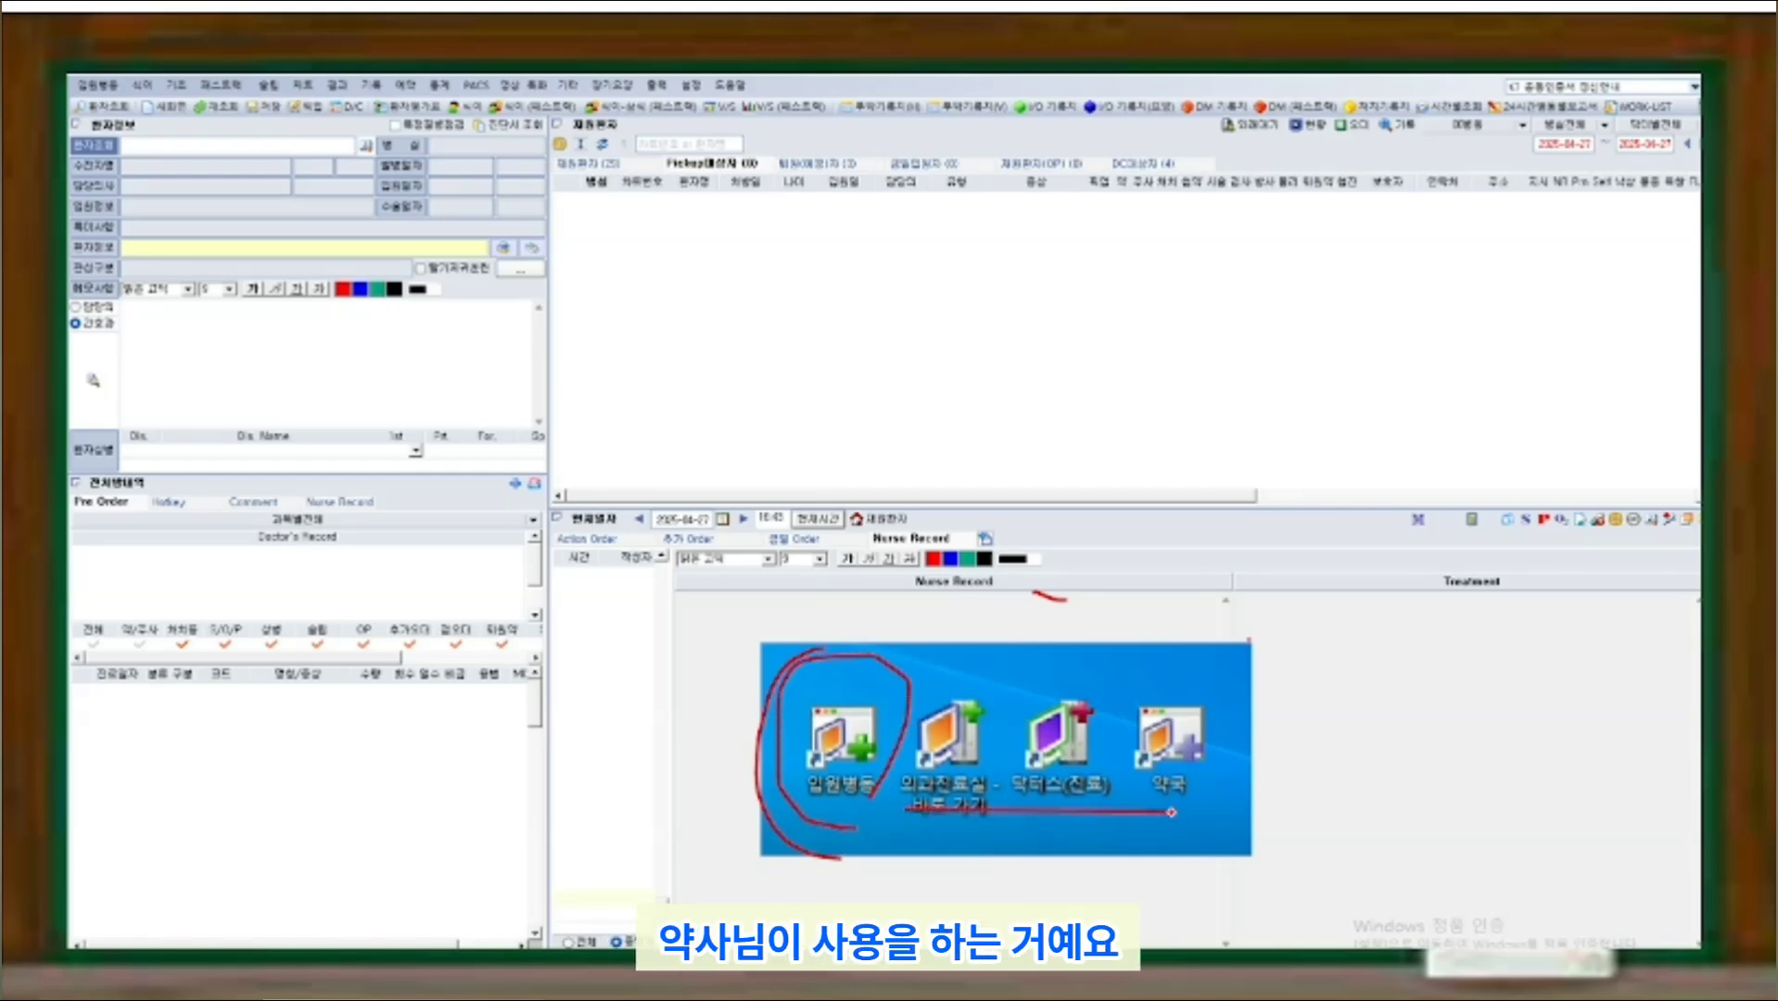
mouse_move(803, 693)
left_mouse_down()
mouse_move(827, 730)
mouse_move(873, 670)
left_mouse_up()
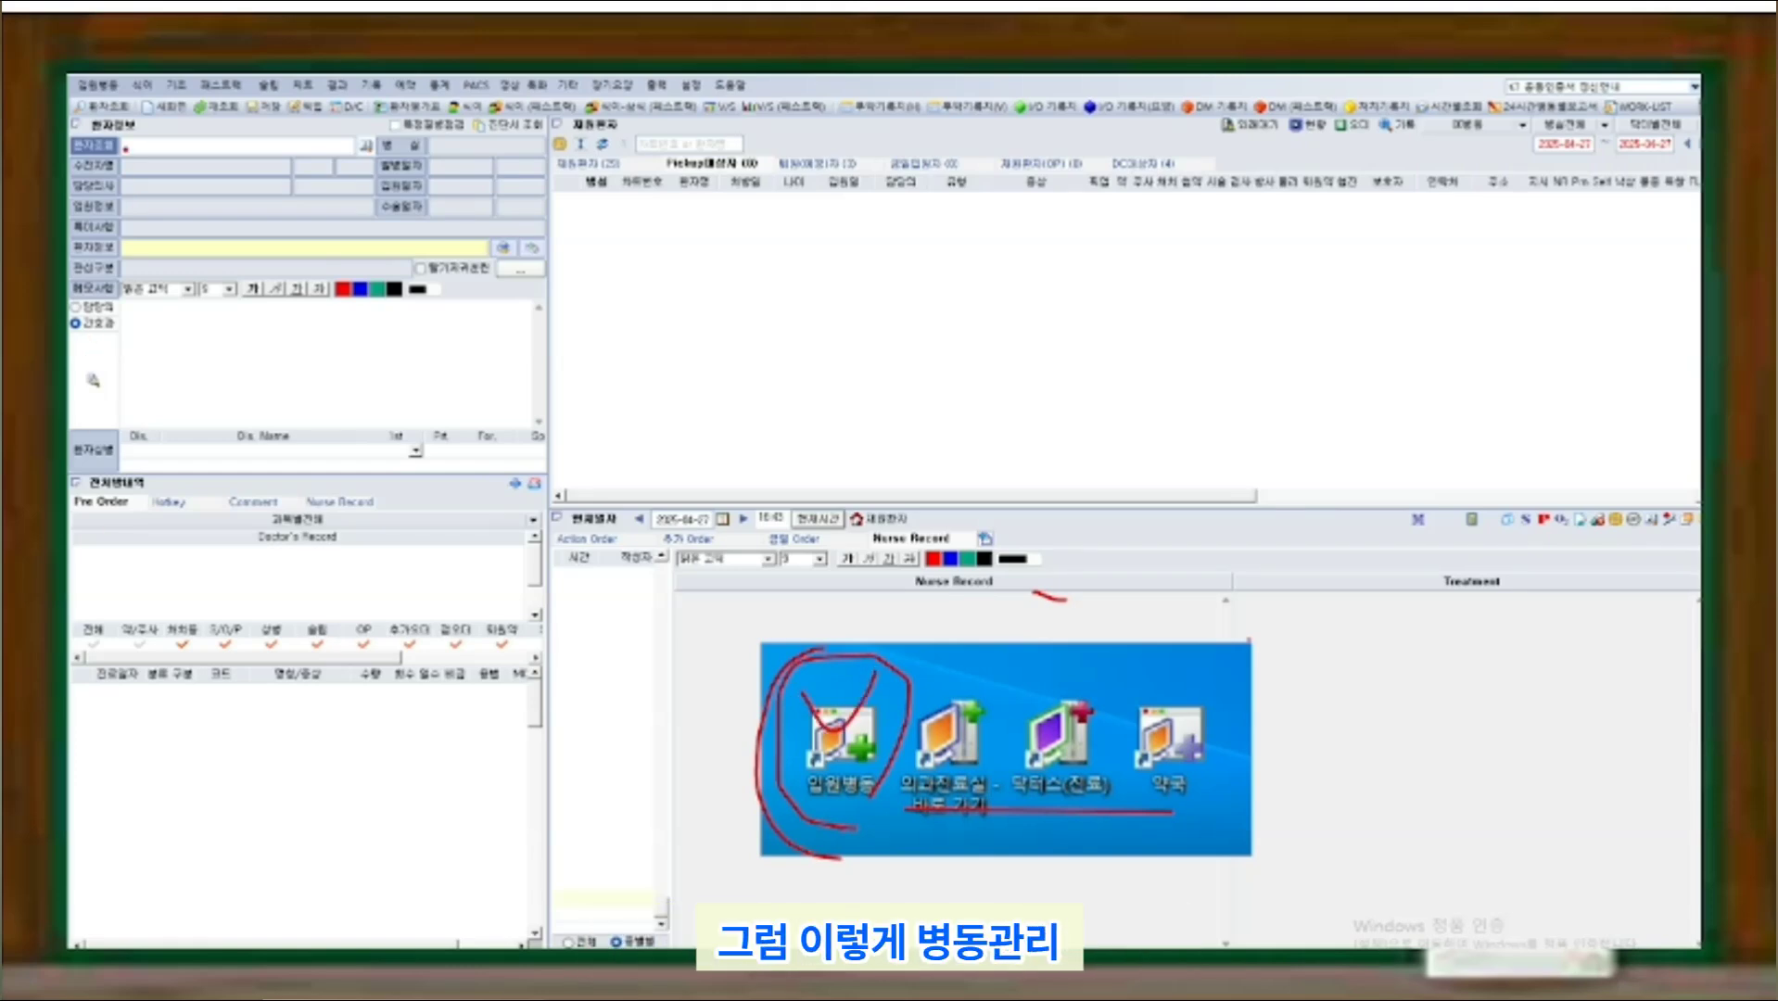
mouse_move(119, 80)
left_mouse_down()
mouse_move(58, 568)
mouse_move(186, 921)
left_mouse_up()
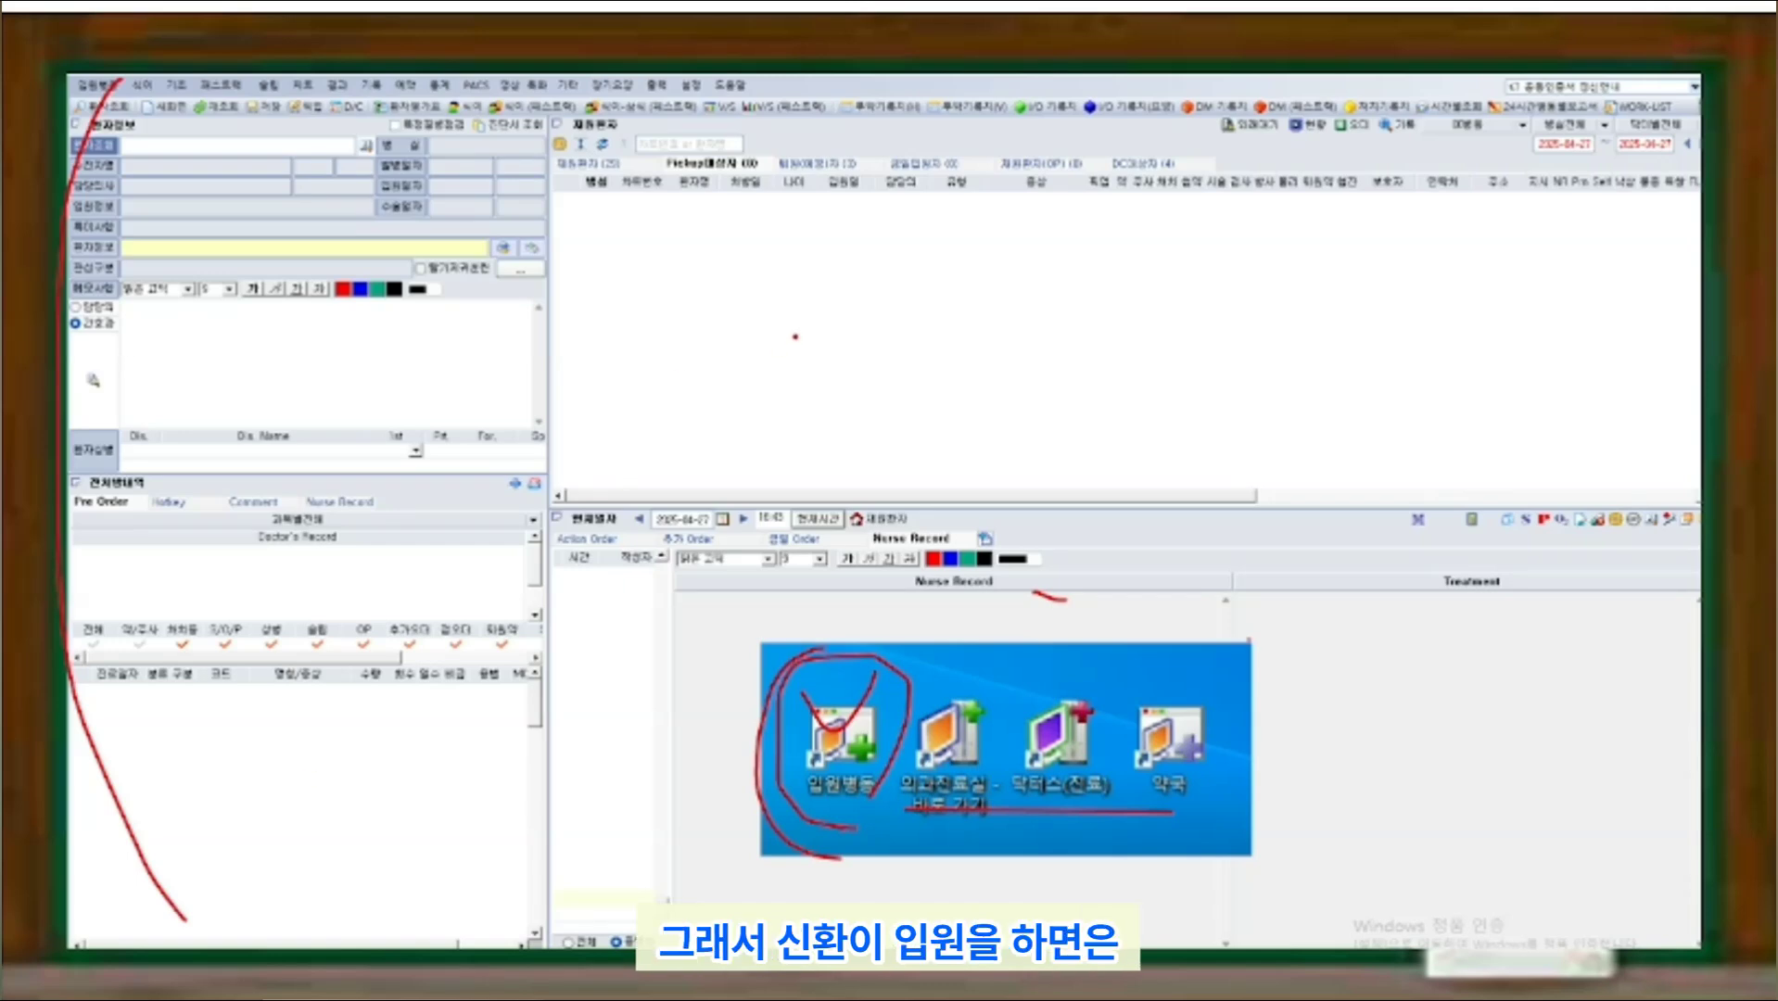
mouse_move(878, 136)
left_mouse_down()
mouse_move(874, 154)
mouse_move(955, 202)
mouse_move(997, 133)
mouse_move(891, 132)
mouse_move(951, 195)
left_mouse_up()
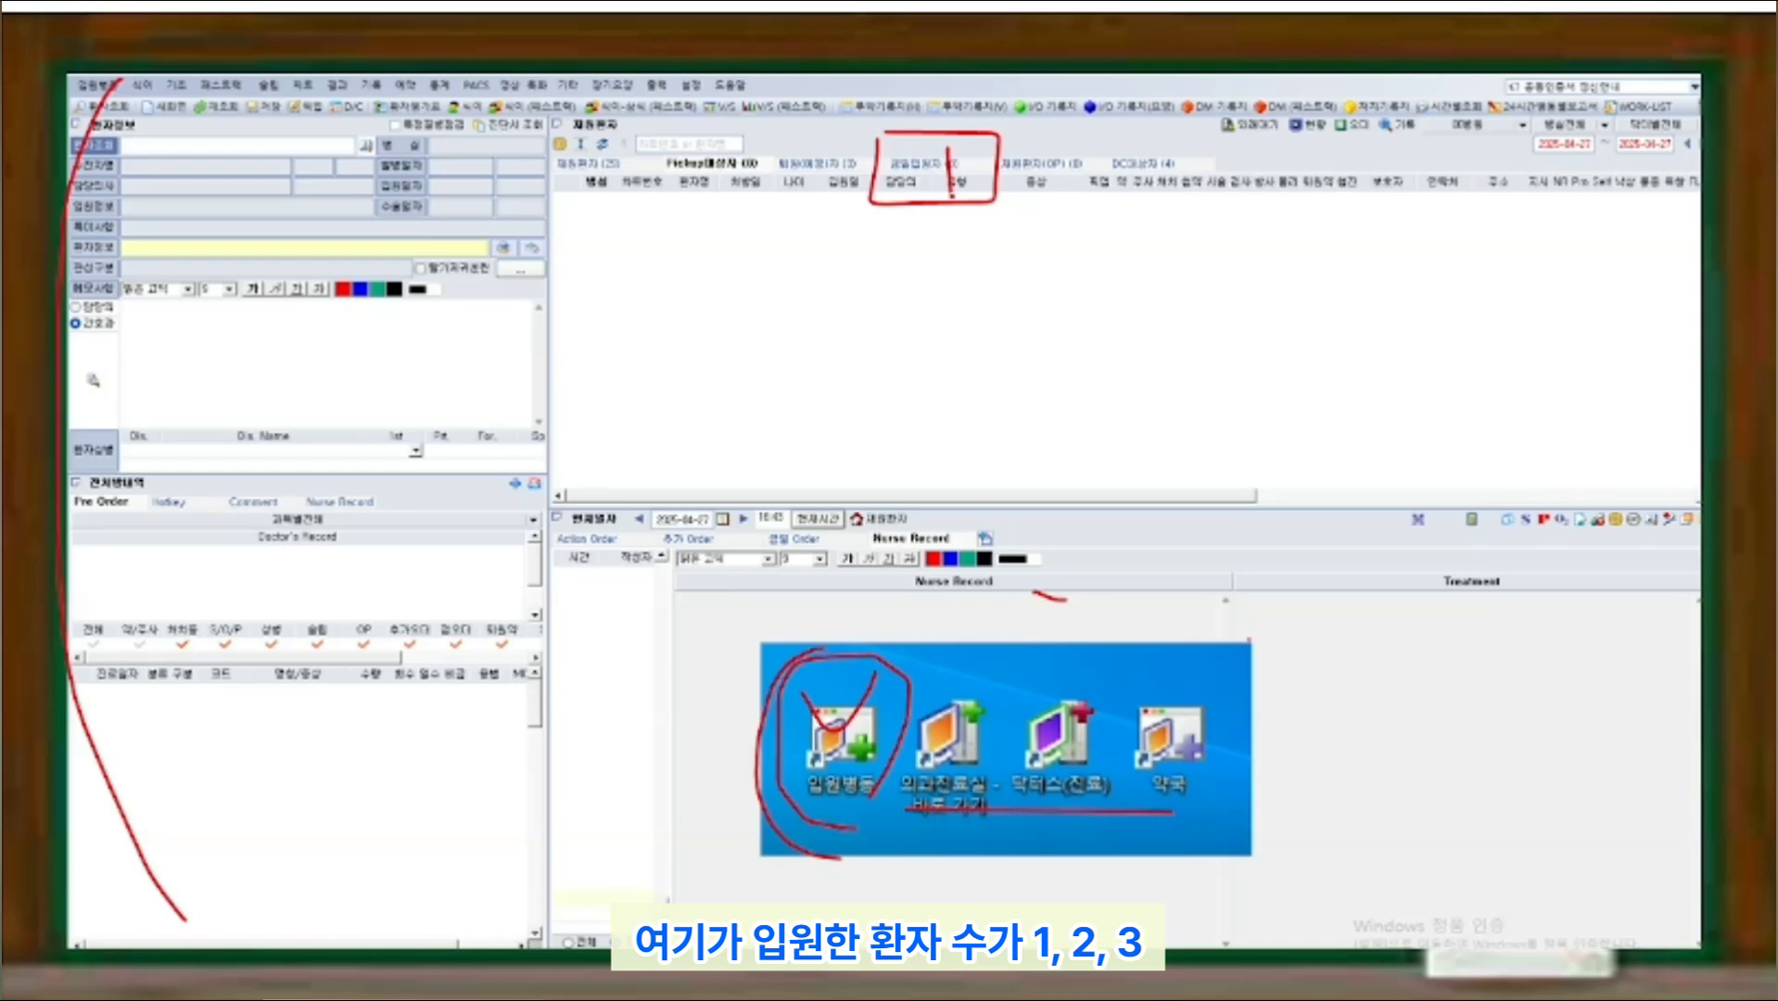
left_click_drag(978, 150, 1007, 178)
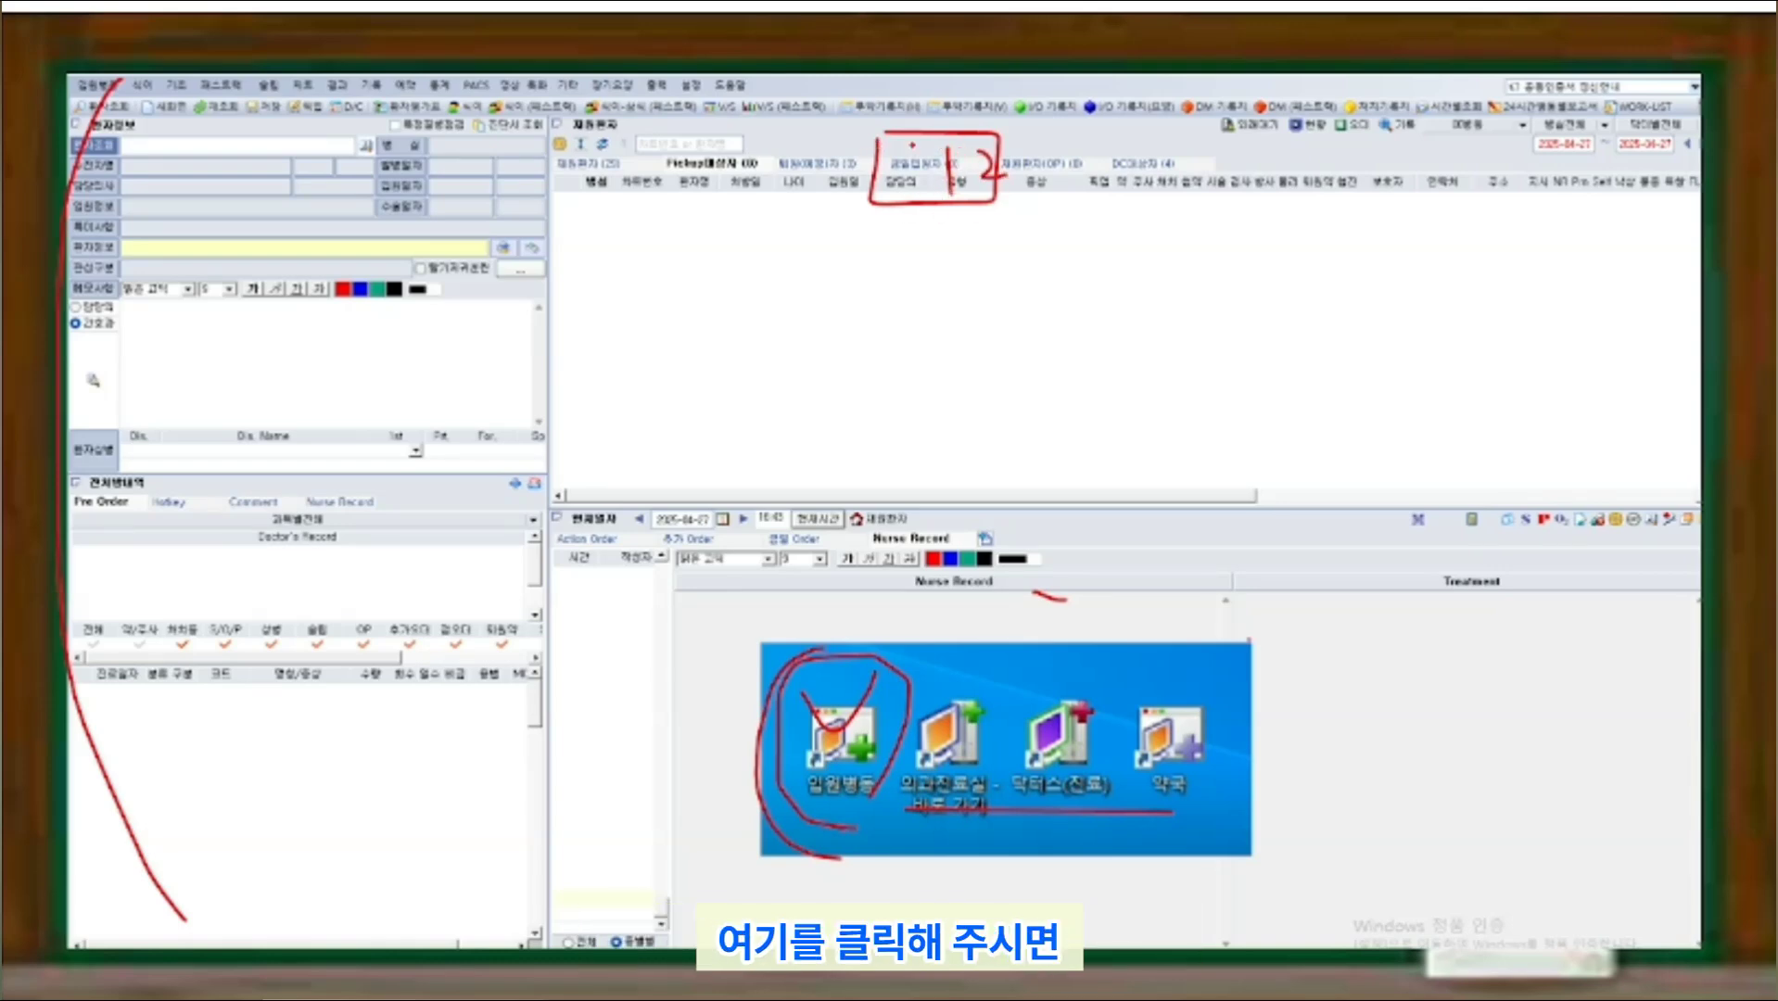
left_click_drag(913, 148, 955, 146)
left_click_drag(596, 213, 683, 212)
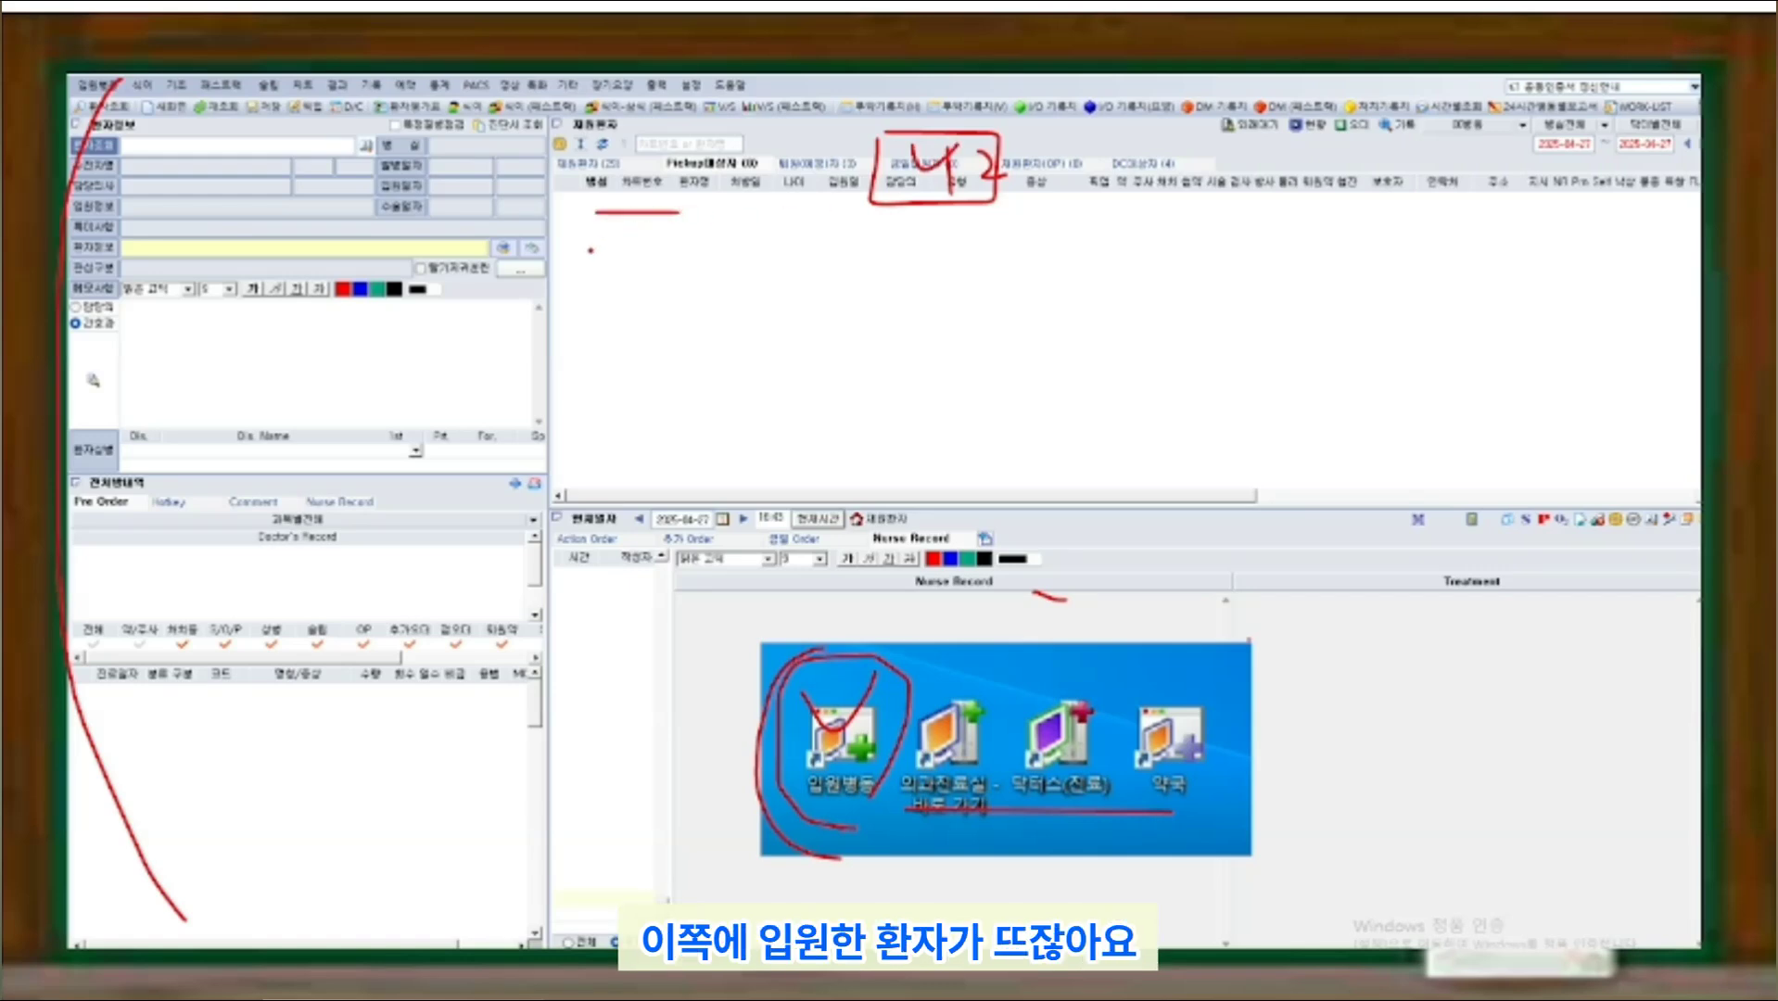
mouse_move(598, 251)
left_mouse_down()
mouse_move(724, 250)
mouse_move(584, 176)
mouse_move(675, 212)
left_mouse_up()
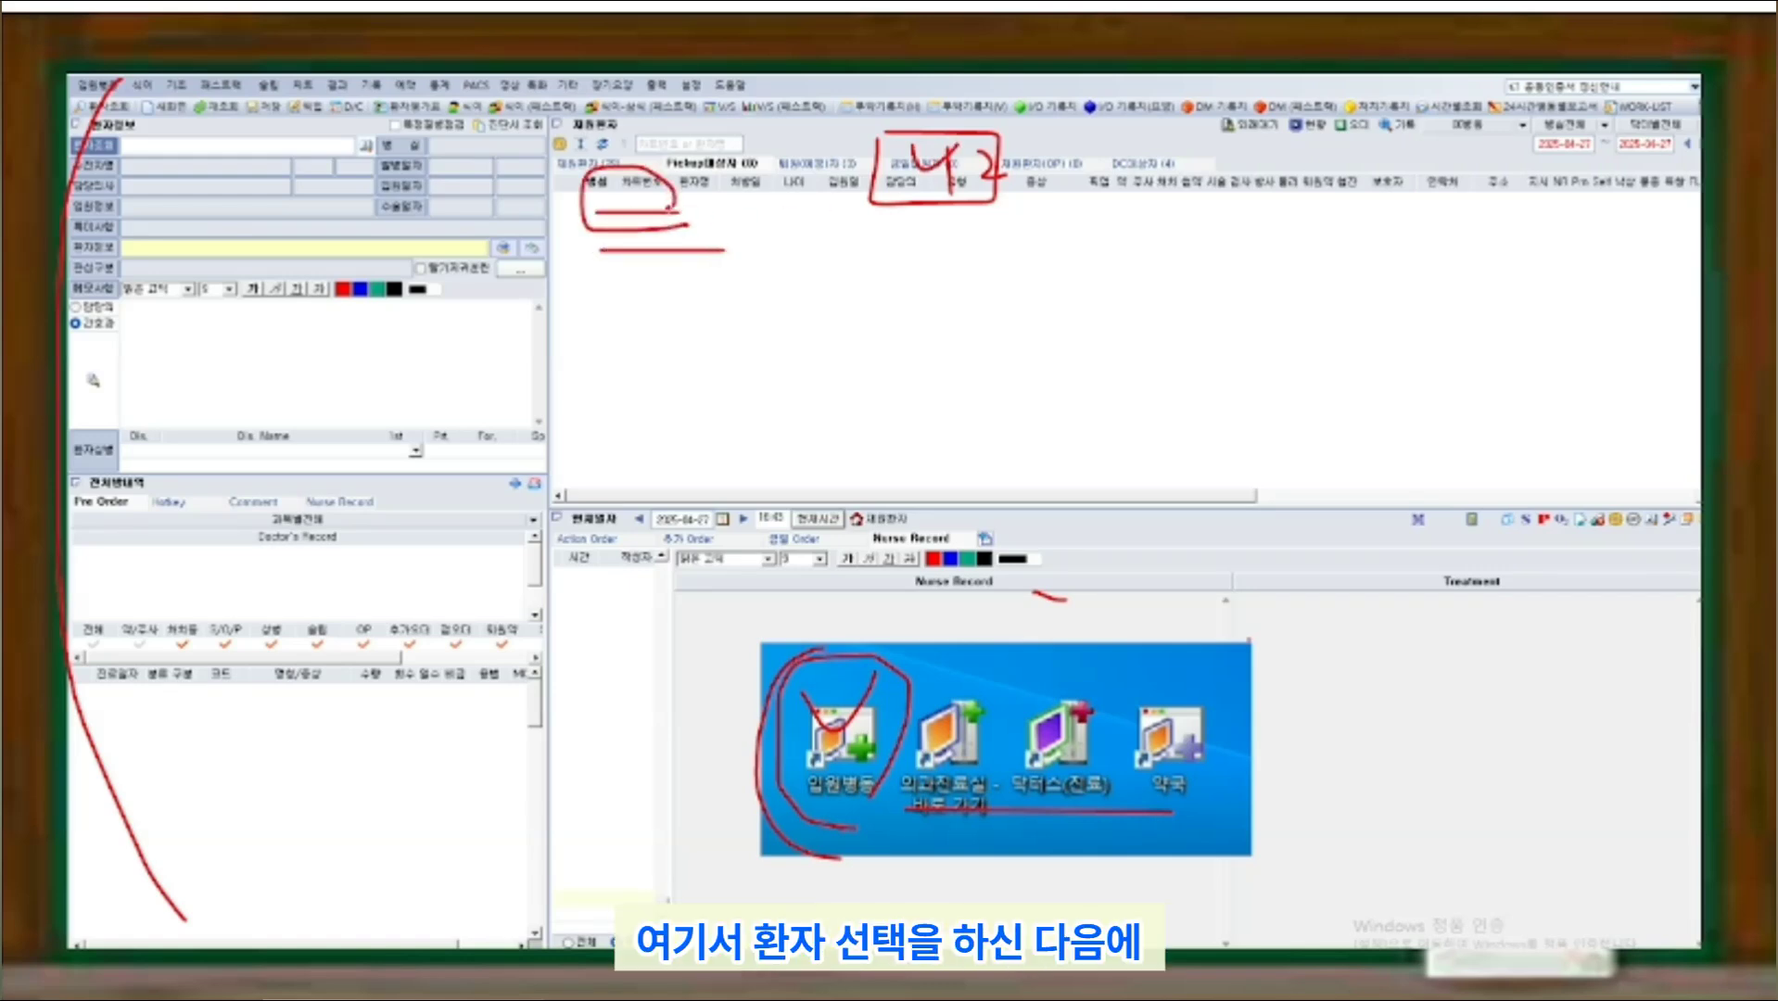
mouse_move(946, 556)
left_mouse_down()
mouse_move(910, 483)
mouse_move(942, 526)
mouse_move(932, 554)
left_mouse_up()
mouse_move(728, 587)
left_mouse_down()
mouse_move(704, 593)
mouse_move(677, 857)
mouse_move(723, 916)
left_mouse_up()
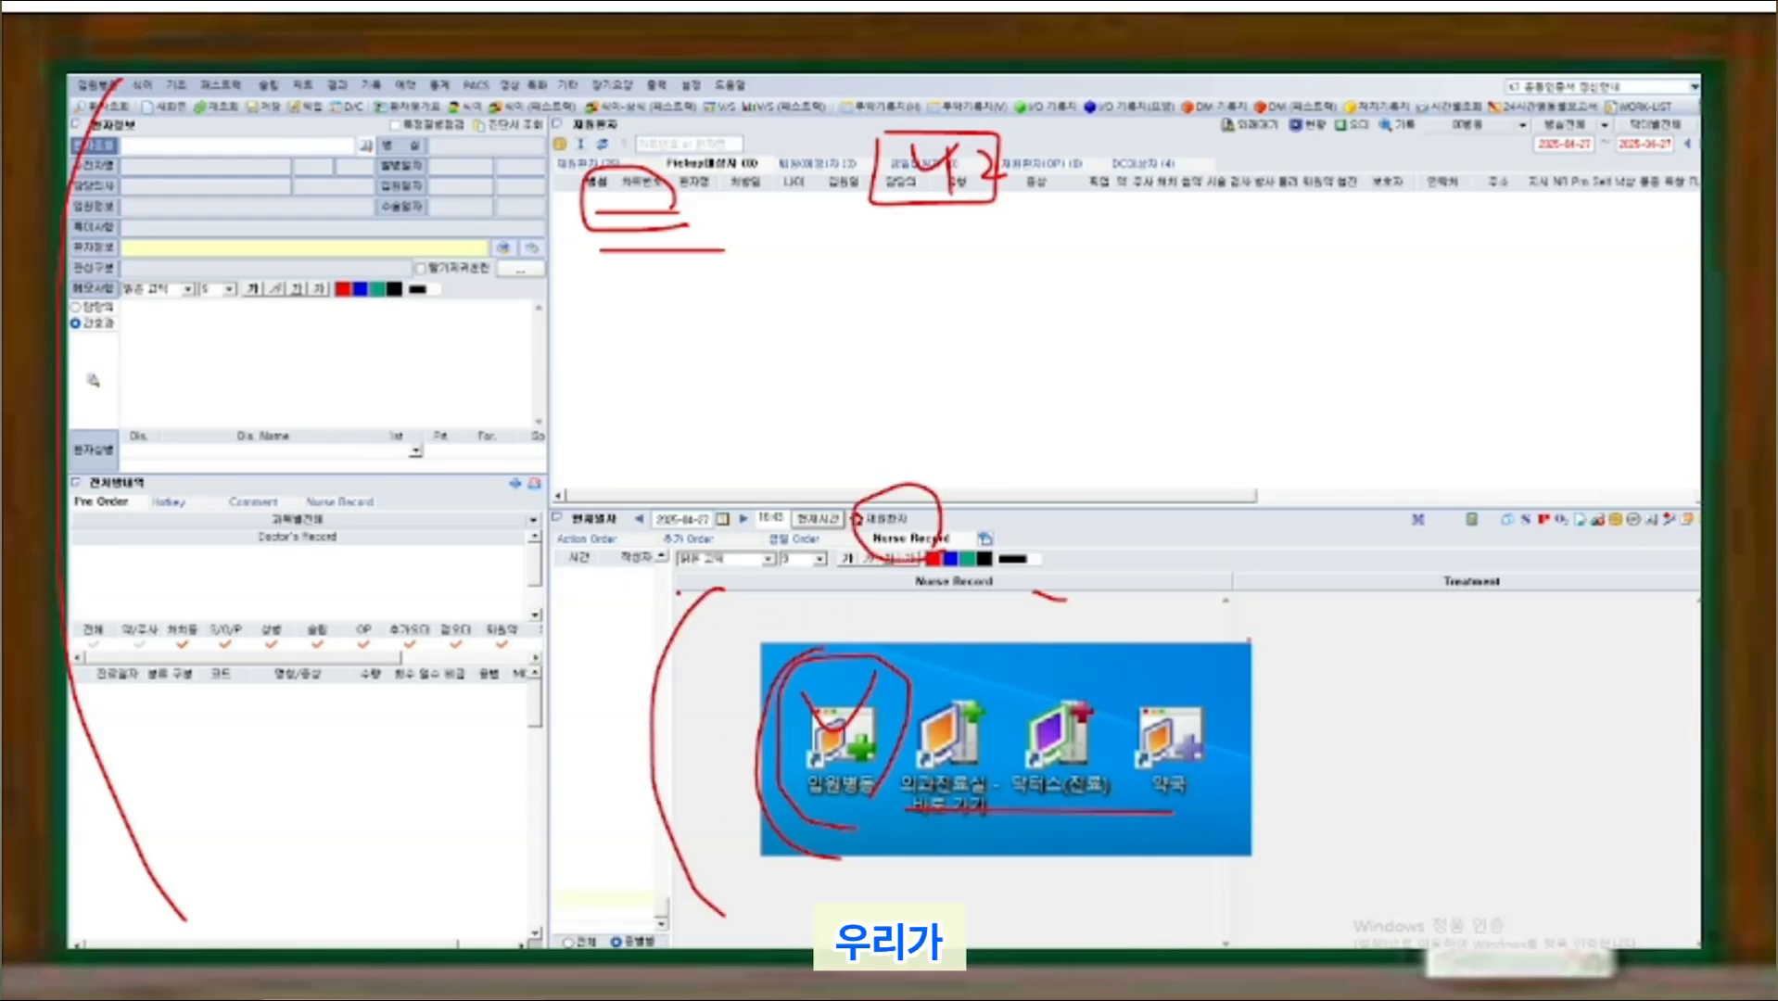
mouse_move(678, 593)
left_mouse_down()
mouse_move(725, 614)
mouse_move(699, 588)
mouse_move(675, 595)
left_mouse_up()
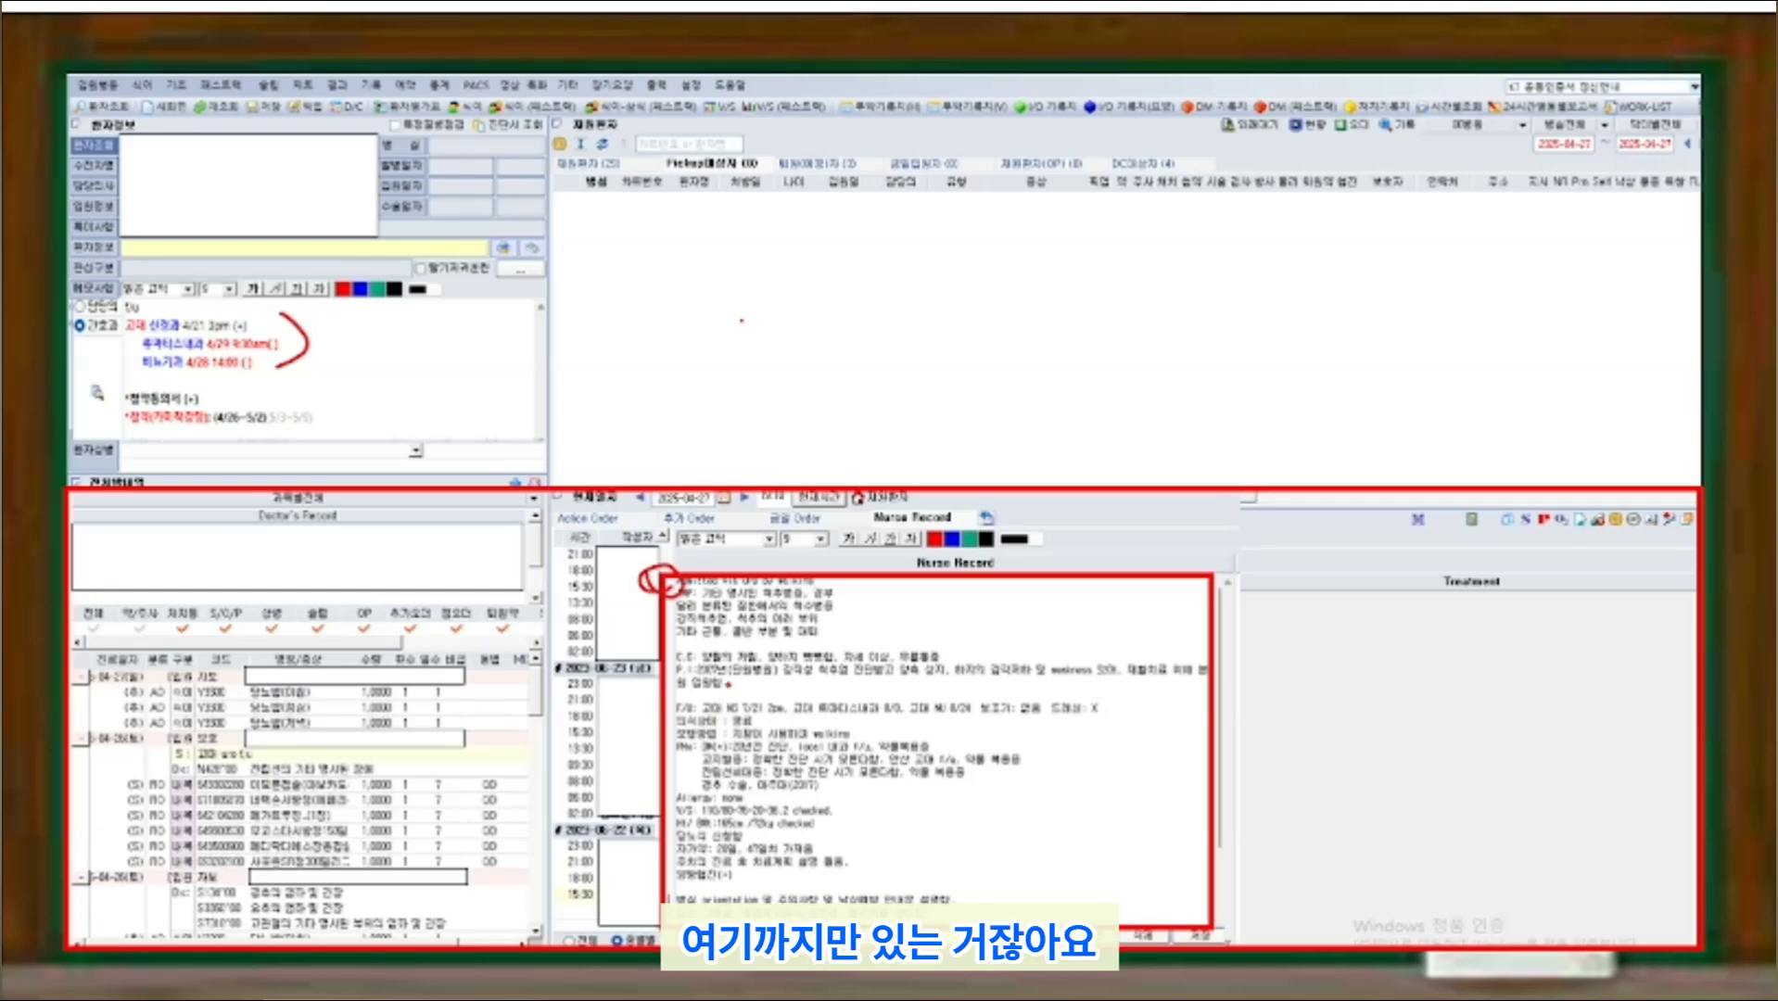
mouse_move(728, 687)
left_mouse_down()
mouse_move(693, 701)
mouse_move(715, 684)
left_mouse_up()
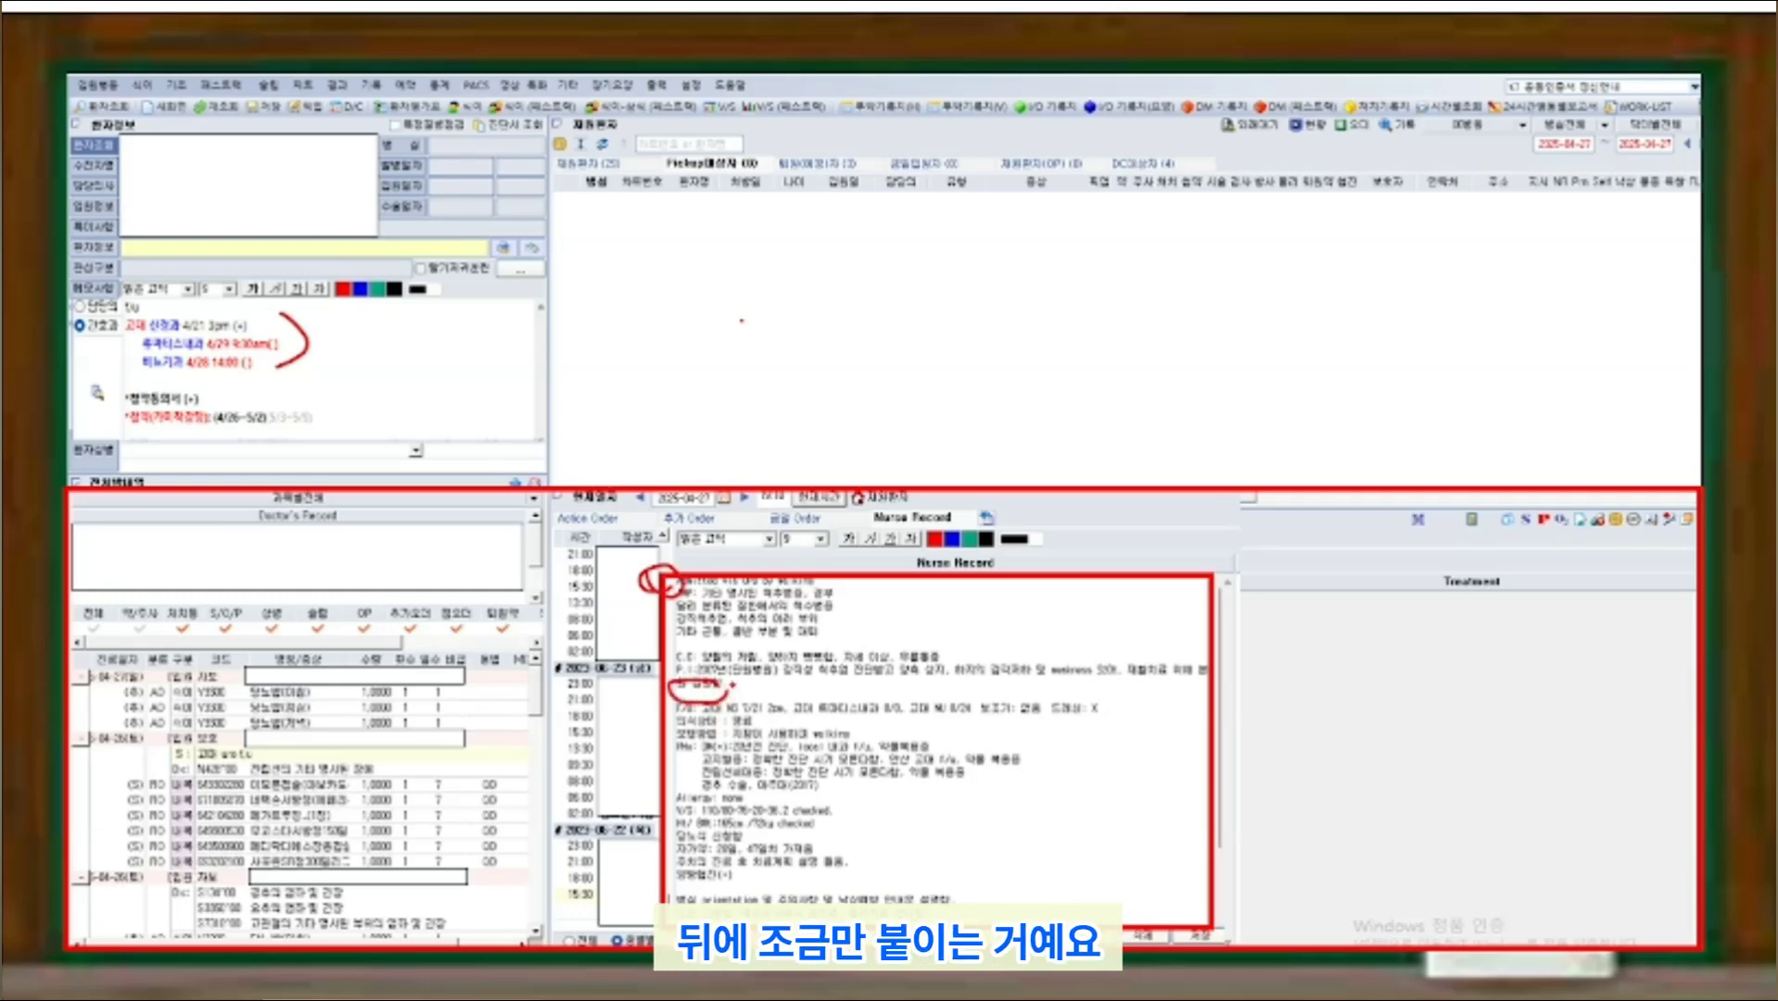
mouse_move(733, 691)
left_mouse_down()
mouse_move(1090, 697)
mouse_move(1027, 676)
mouse_move(874, 691)
mouse_move(1083, 704)
mouse_move(956, 672)
mouse_move(753, 667)
mouse_move(742, 697)
mouse_move(854, 702)
left_mouse_up()
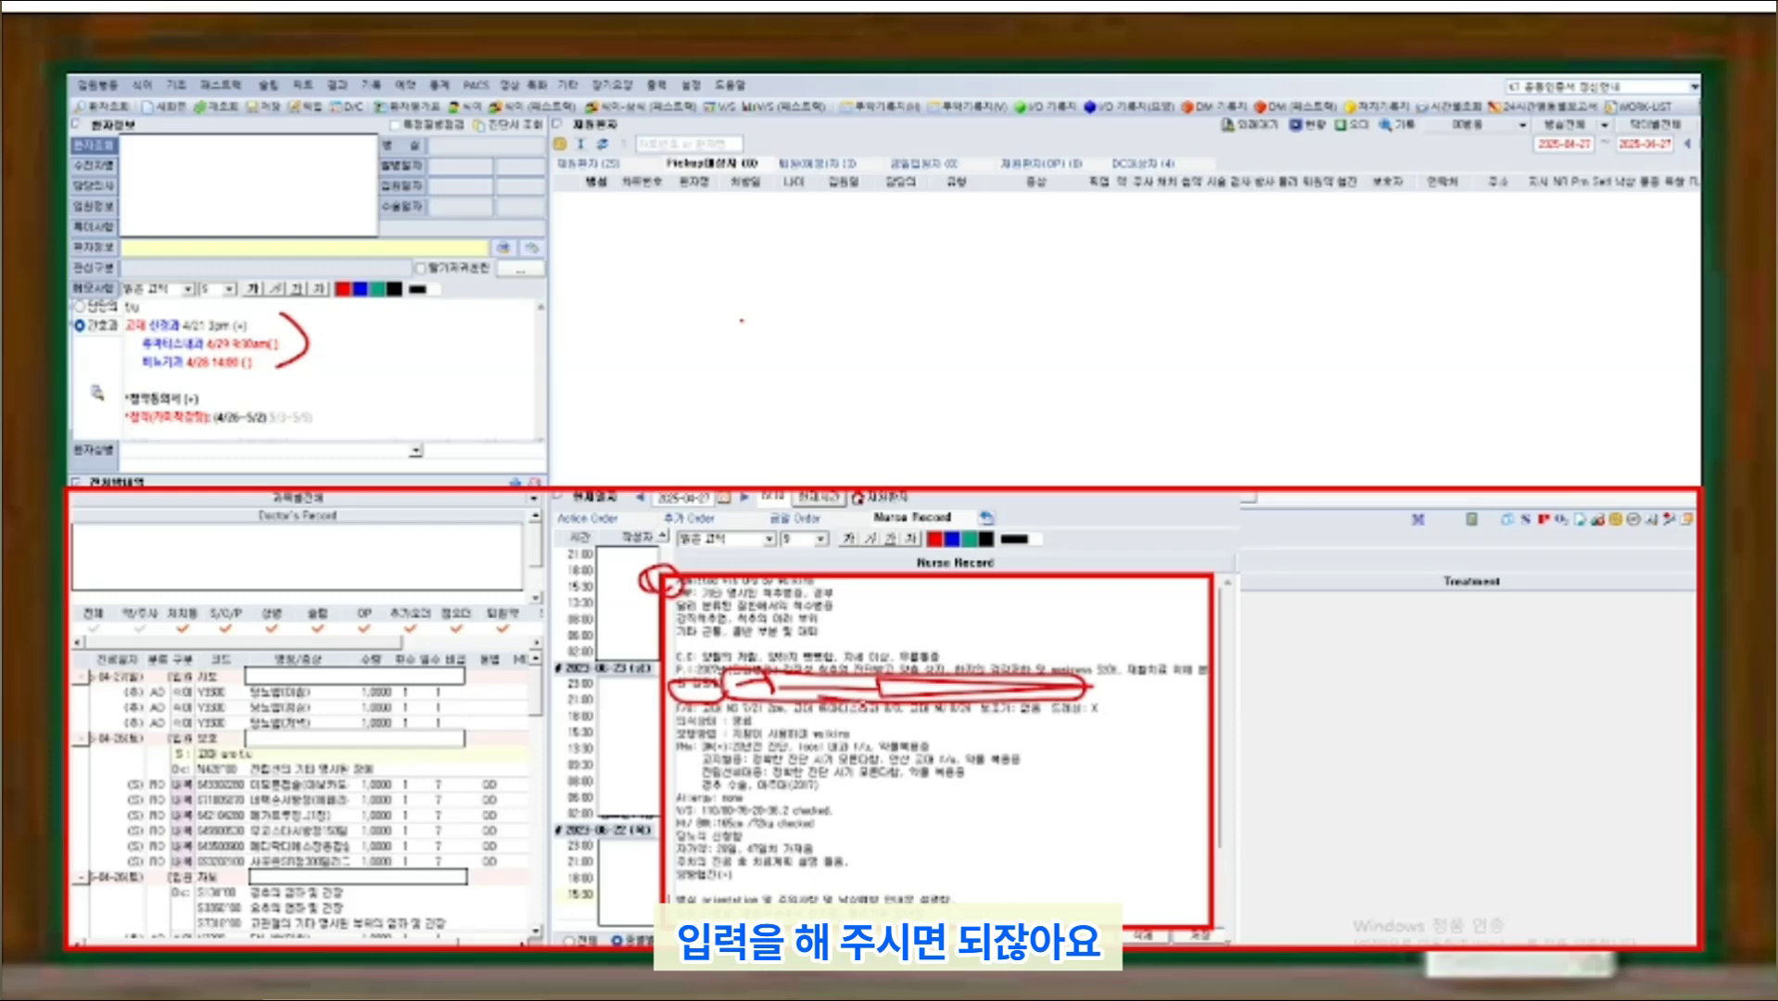
mouse_move(787, 799)
left_mouse_down()
mouse_move(809, 811)
mouse_move(828, 792)
left_mouse_up()
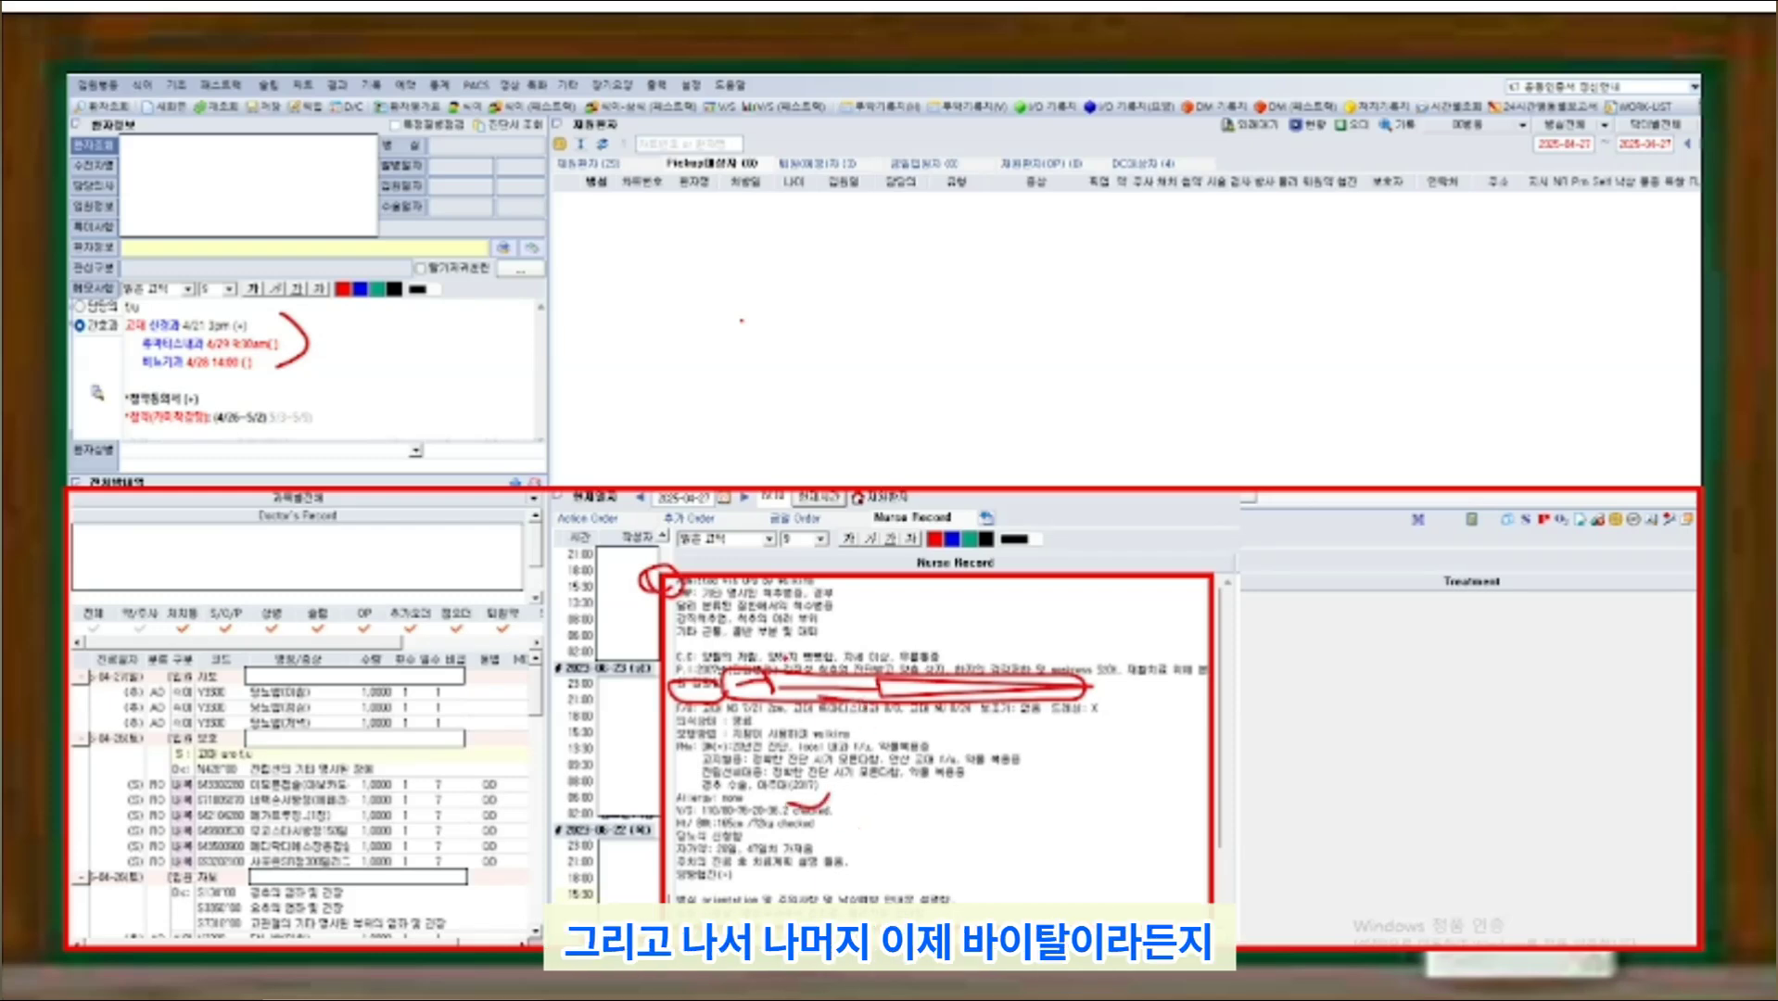
mouse_move(816, 631)
left_mouse_down()
mouse_move(742, 634)
mouse_move(732, 577)
mouse_move(812, 634)
left_mouse_up()
left_click_drag(732, 579, 759, 634)
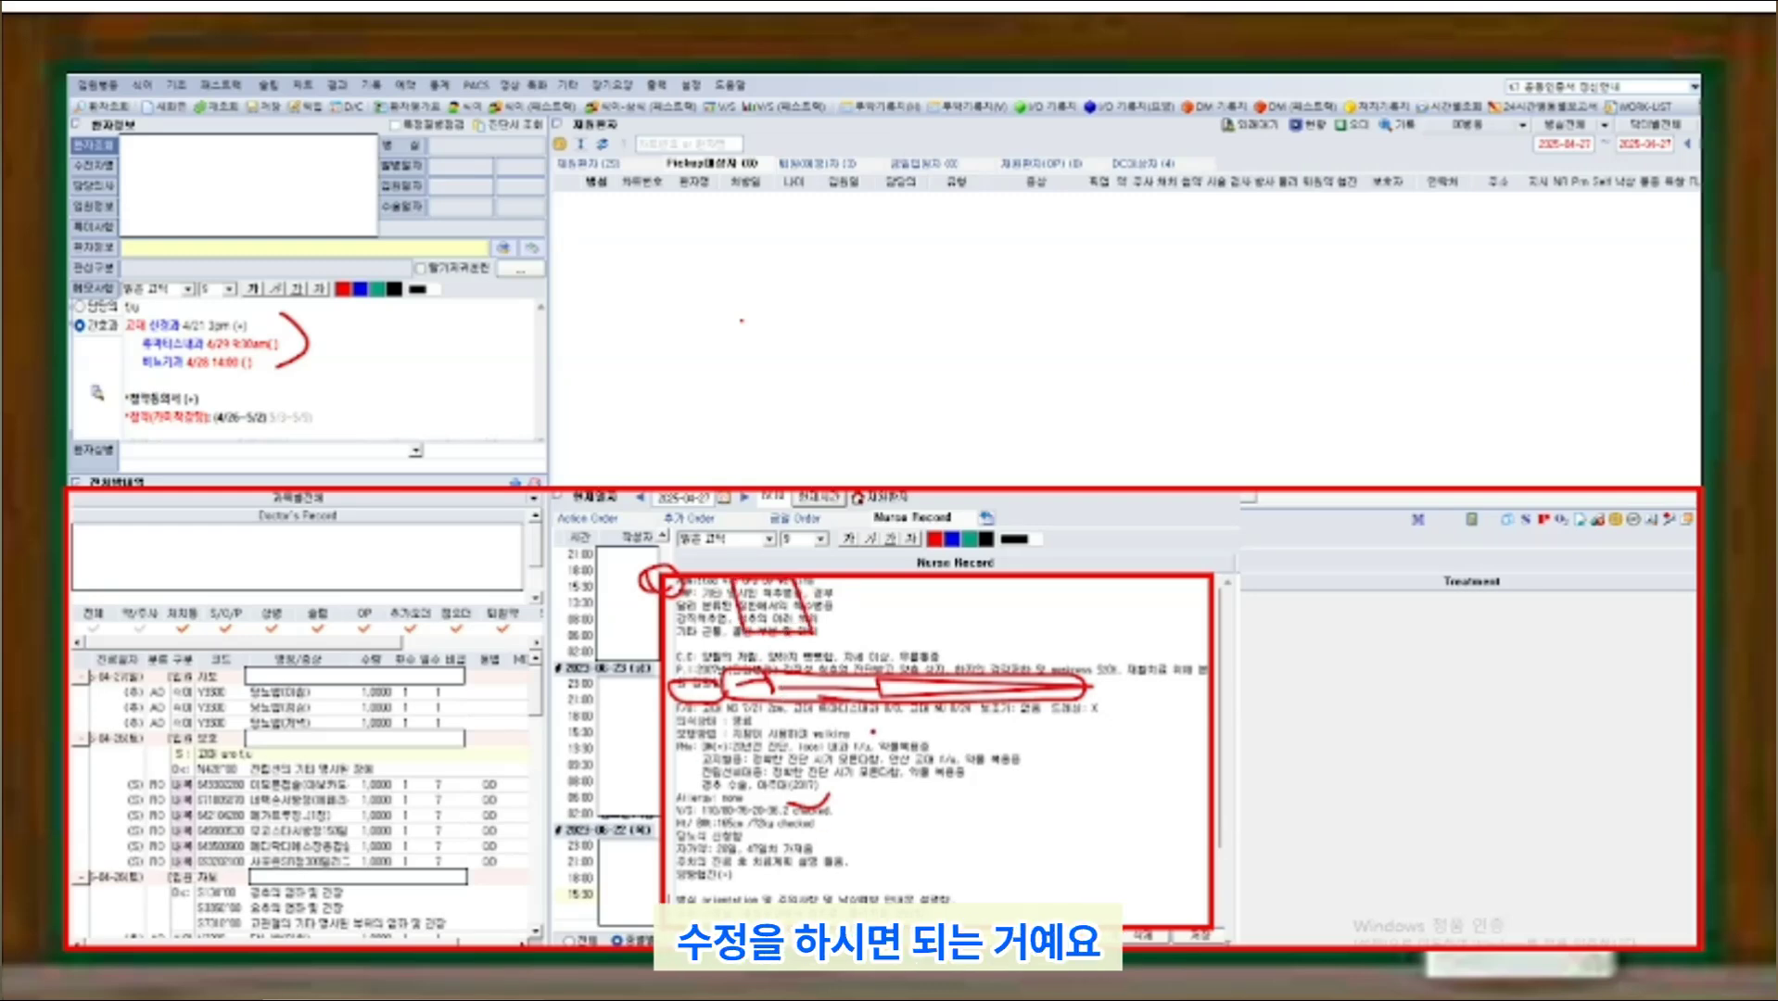
mouse_move(1173, 576)
left_mouse_down()
mouse_move(1204, 795)
mouse_move(1158, 904)
left_mouse_up()
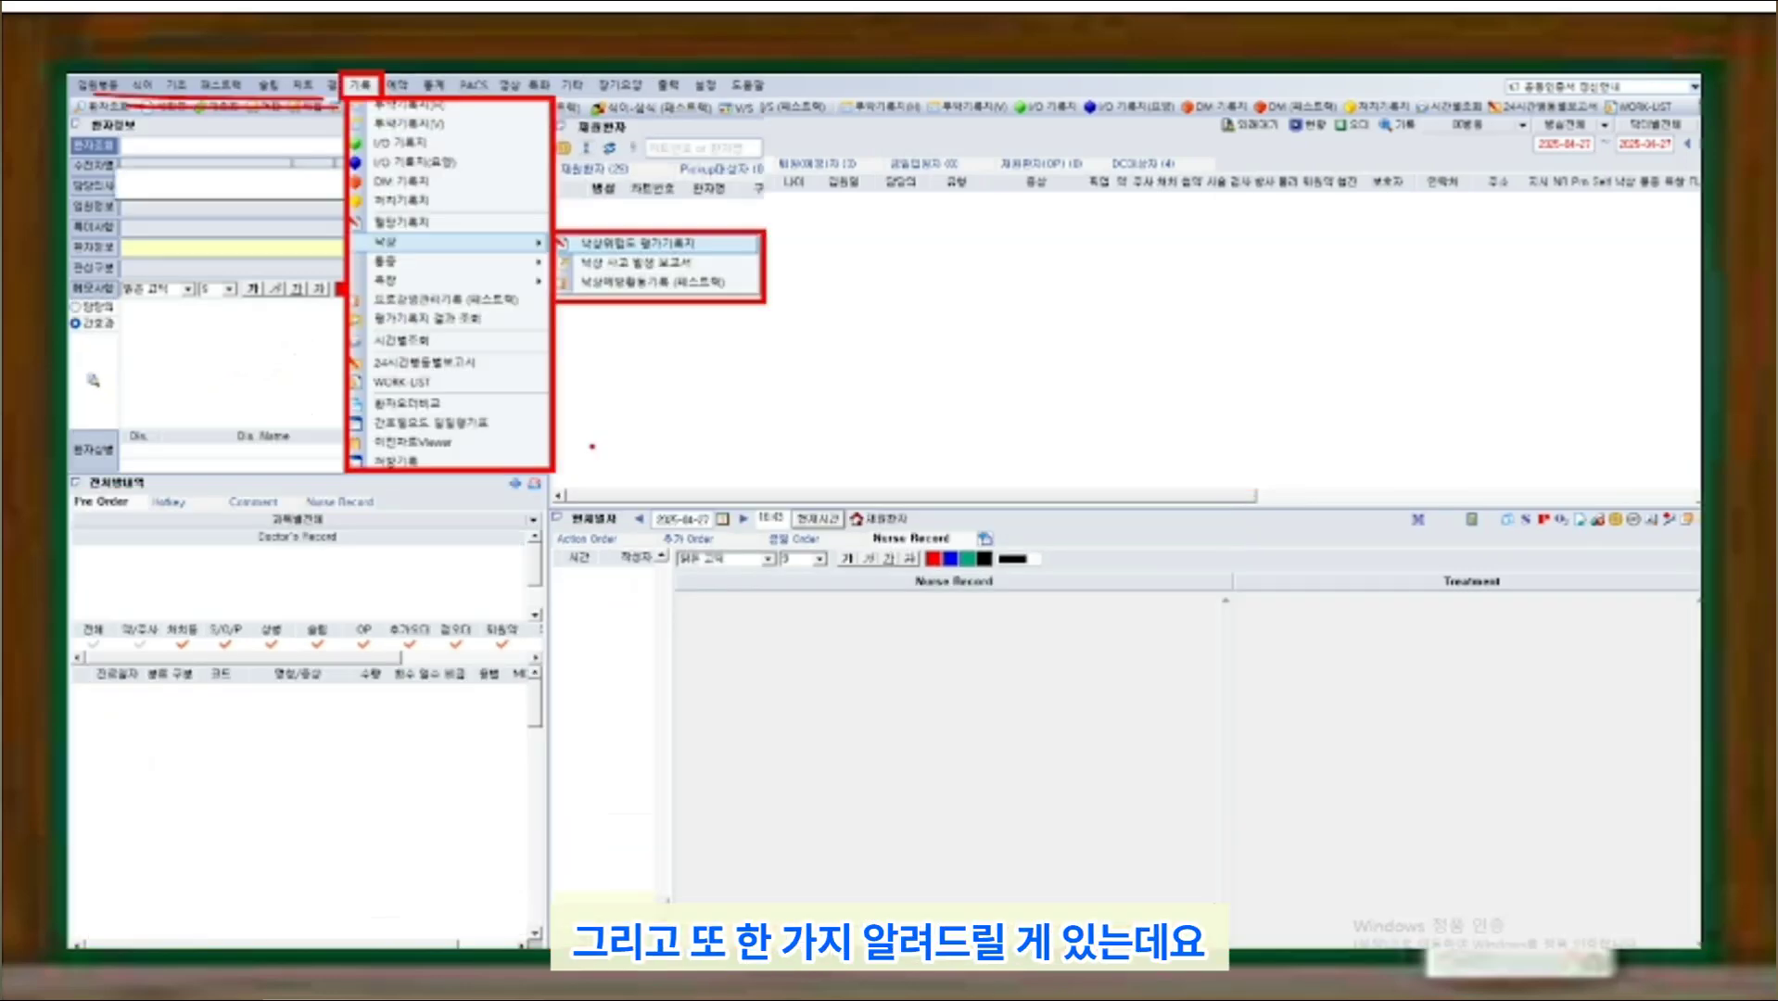
Choose 낙상위험도 평가기록지 from the 기록 menu's 낙상 submenu for the current ward patient.
mouse_move(408, 296)
left_mouse_down()
mouse_move(367, 285)
mouse_move(360, 243)
mouse_move(406, 295)
mouse_move(363, 282)
left_mouse_up()
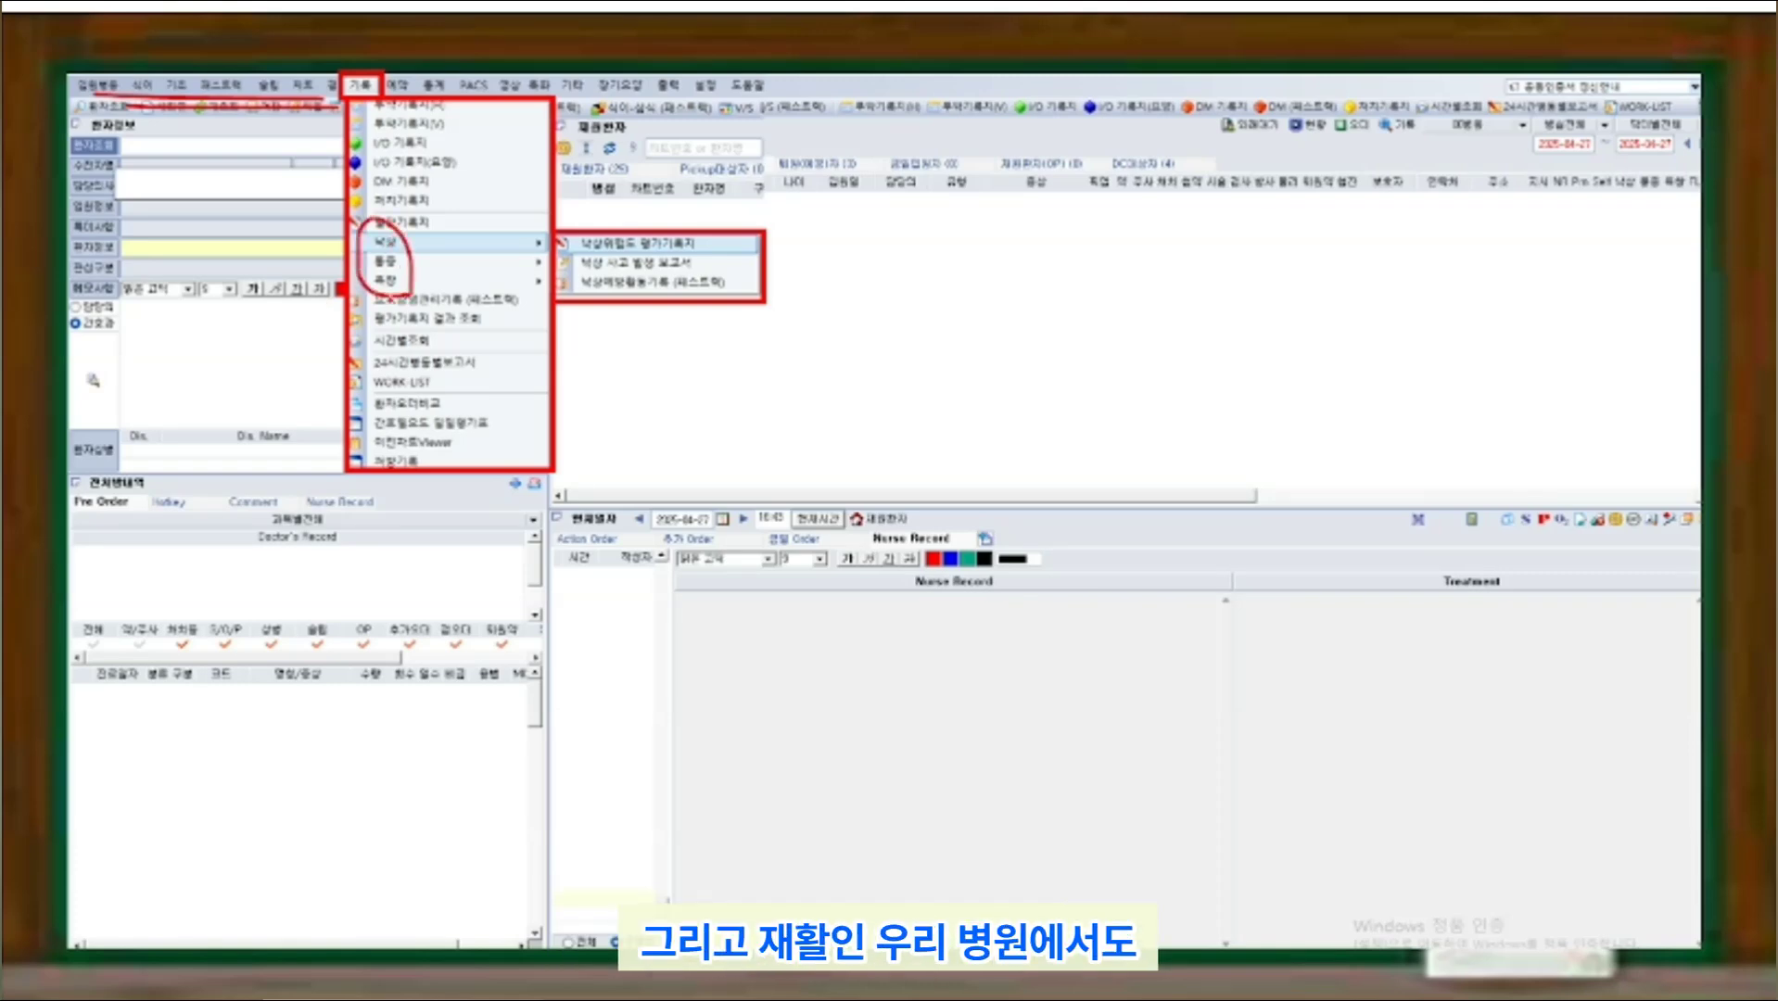
mouse_move(438, 248)
left_mouse_down()
mouse_move(423, 224)
mouse_move(418, 263)
left_mouse_up()
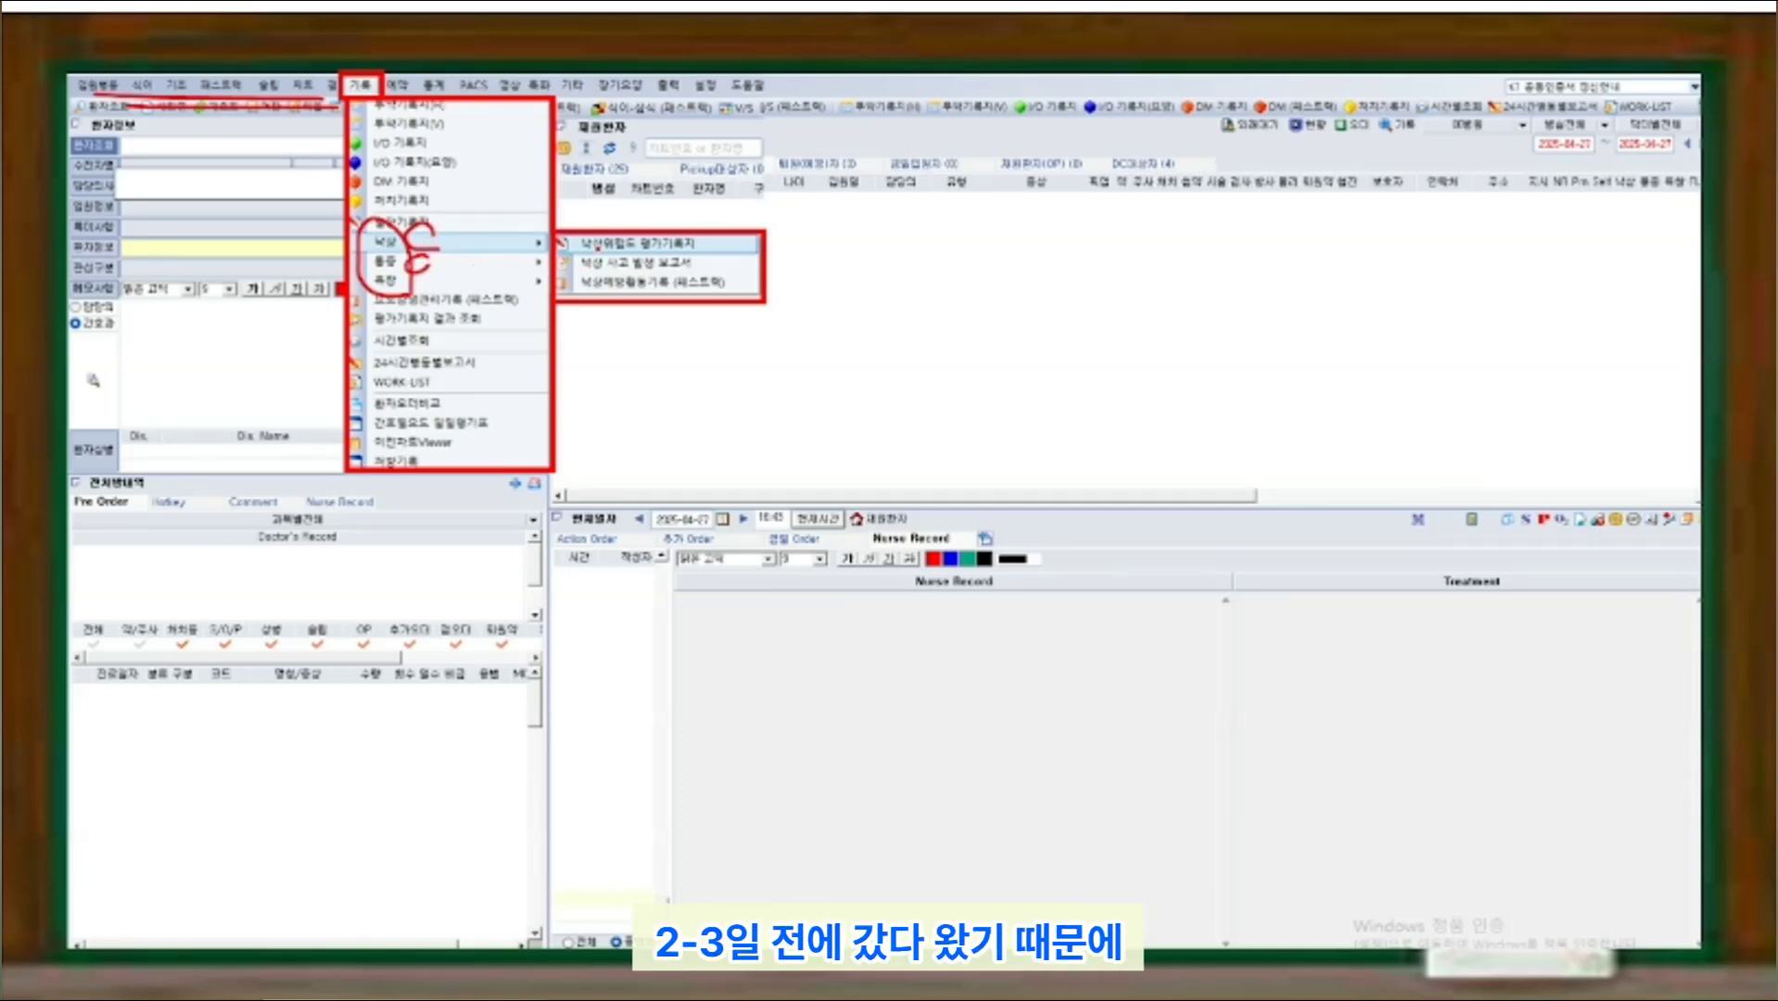
mouse_move(578, 256)
left_mouse_down()
mouse_move(762, 243)
mouse_move(547, 225)
mouse_move(549, 252)
mouse_move(582, 257)
left_mouse_up()
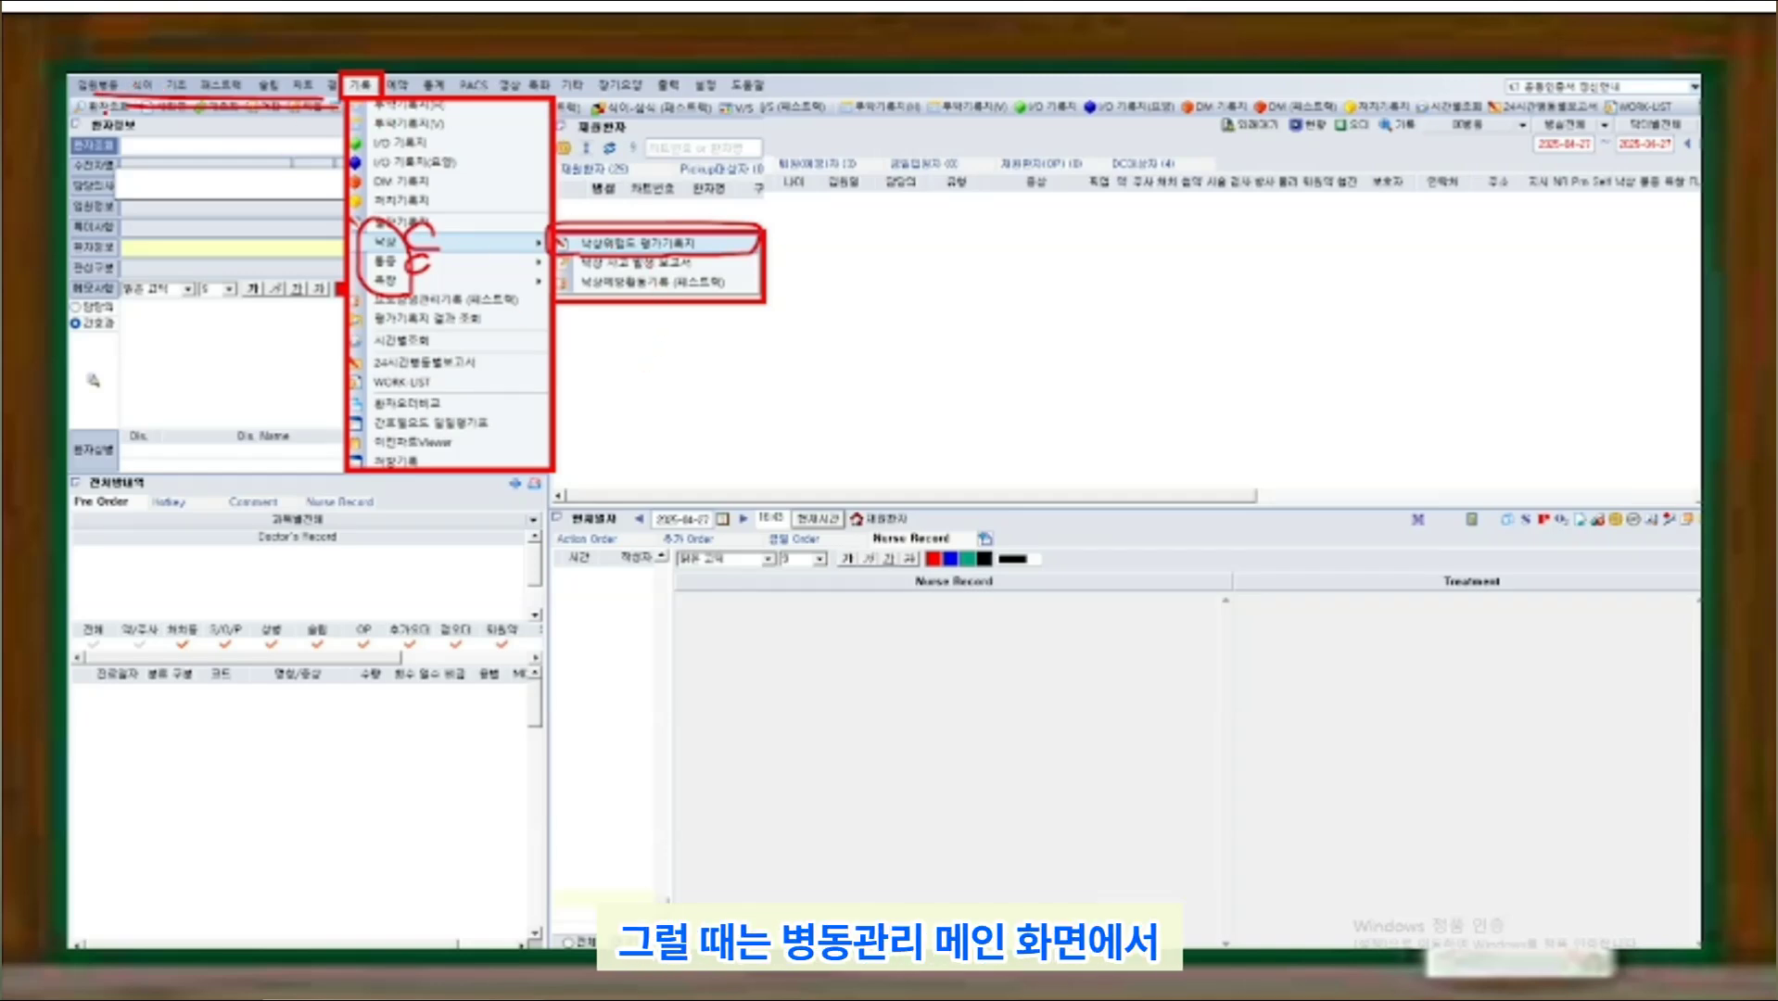
mouse_move(110, 85)
left_mouse_down()
mouse_move(85, 300)
mouse_move(116, 516)
left_mouse_up()
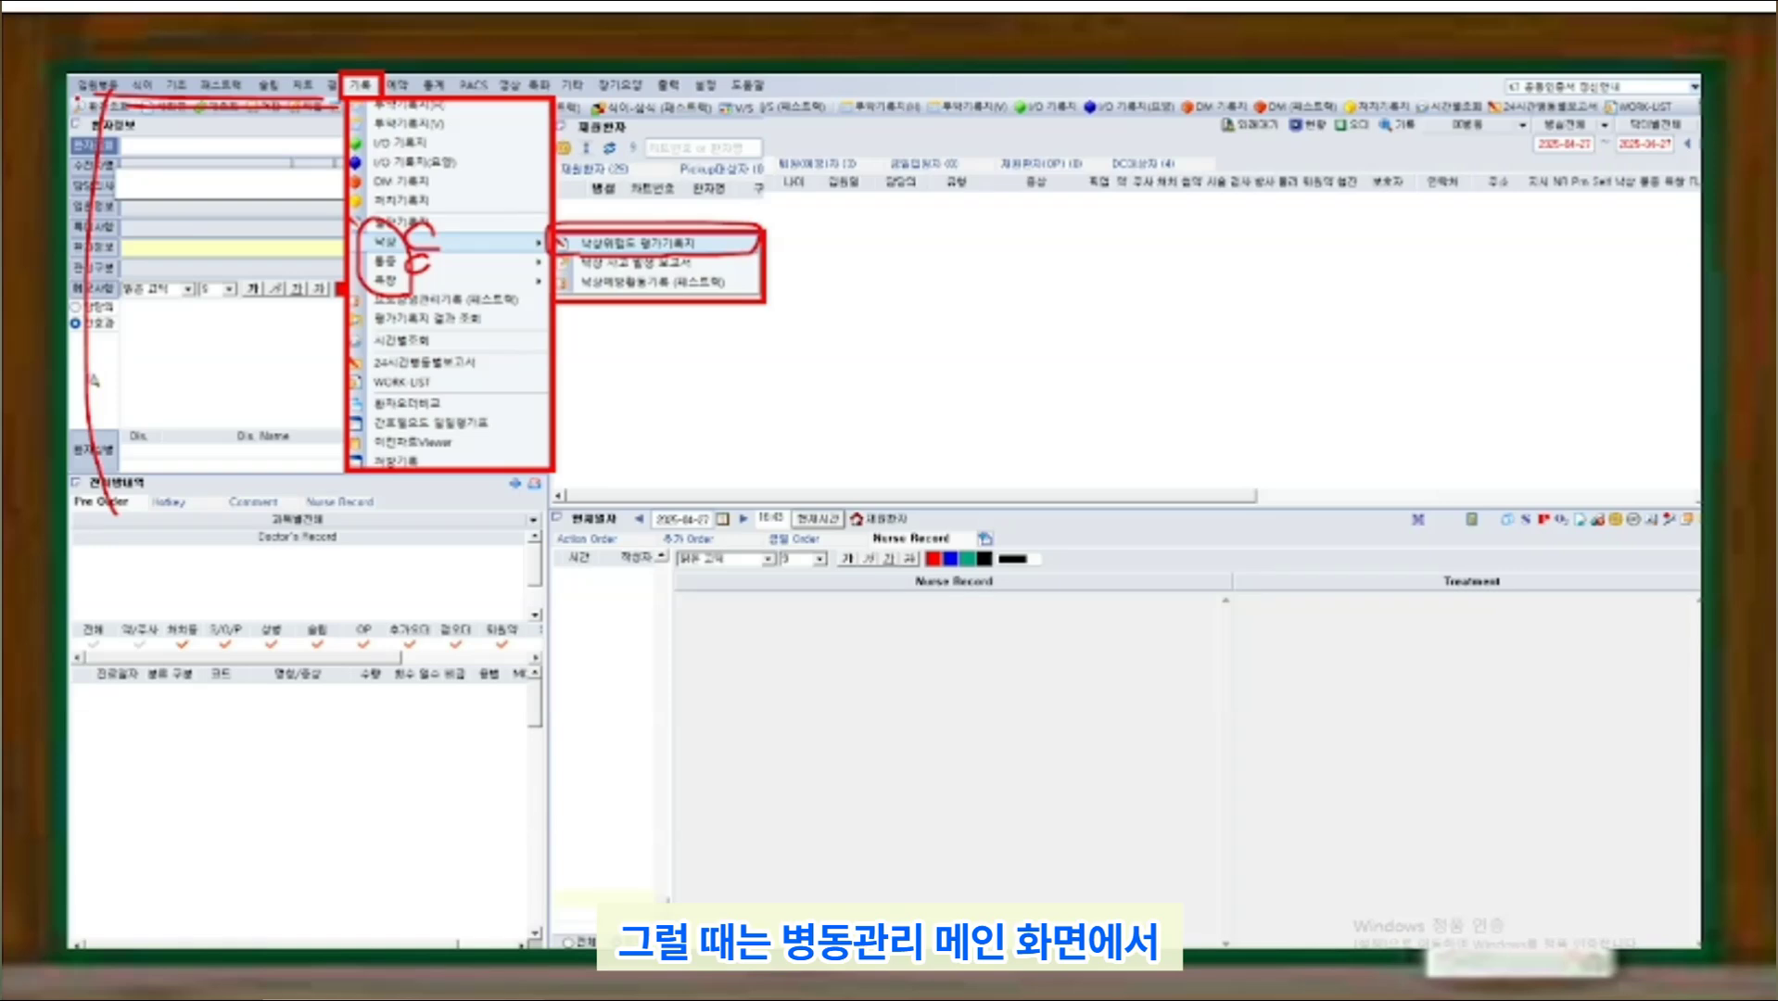
mouse_move(340, 89)
left_mouse_down()
mouse_move(324, 65)
mouse_move(380, 90)
left_mouse_up()
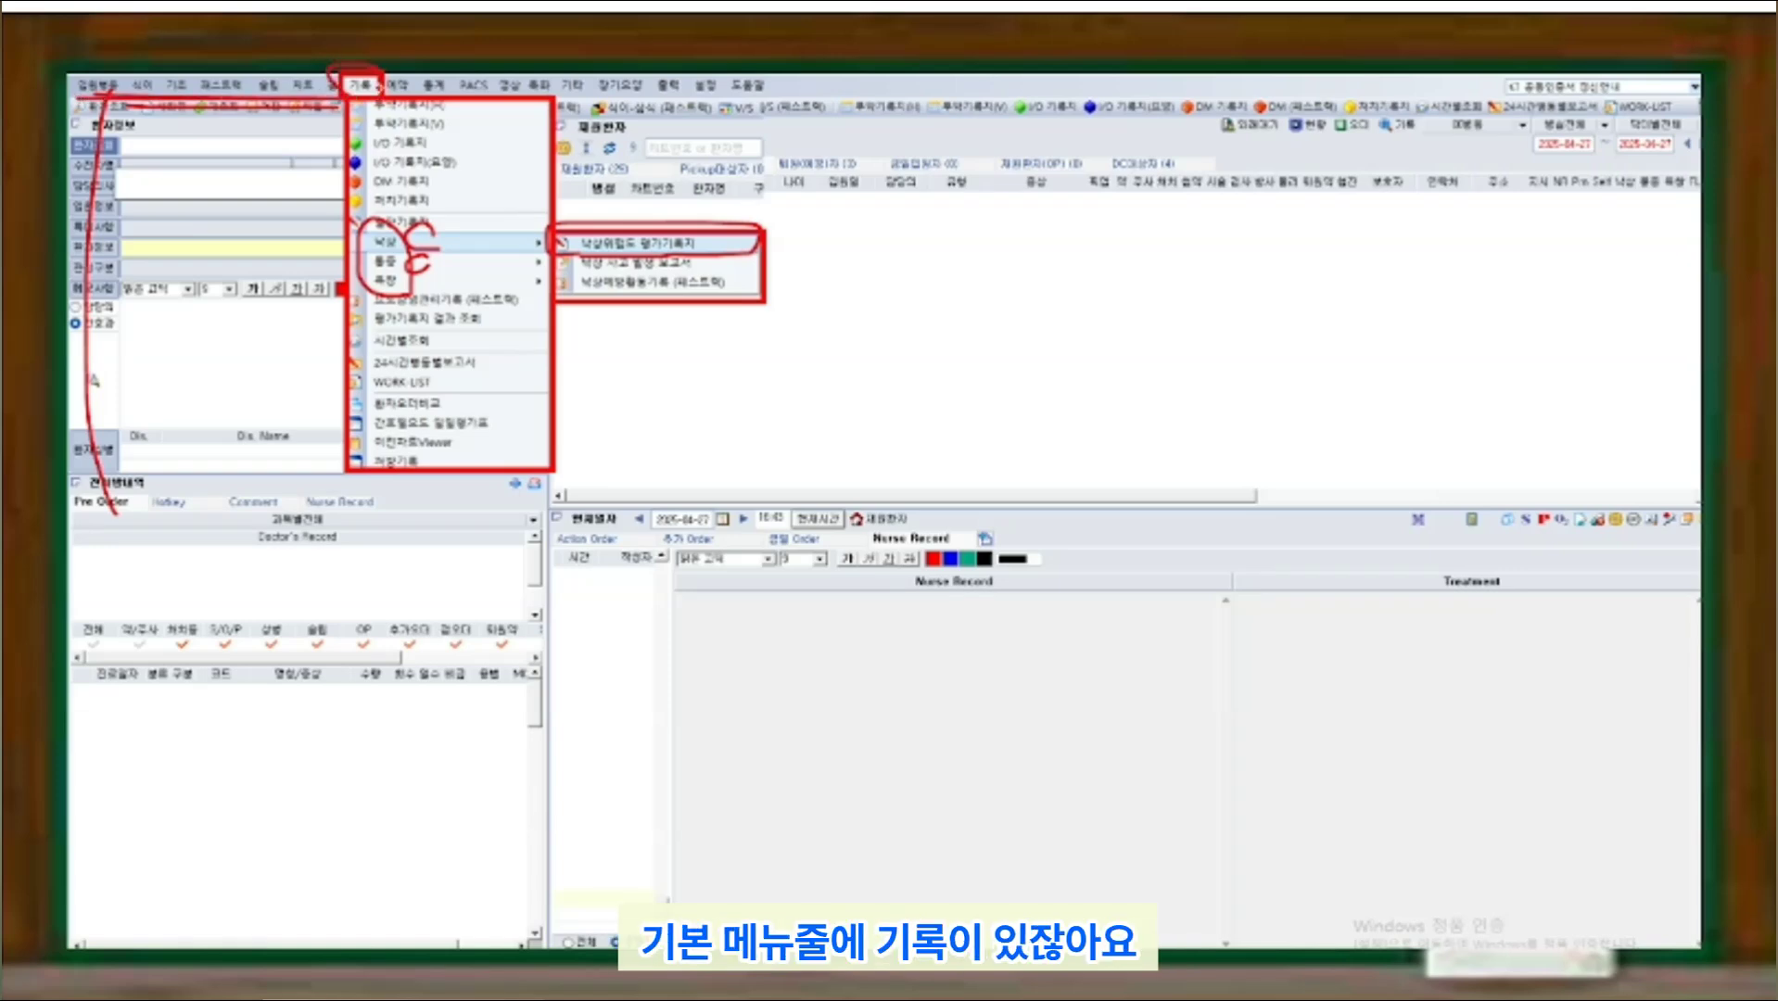
left_click_drag(177, 0, 579, 0)
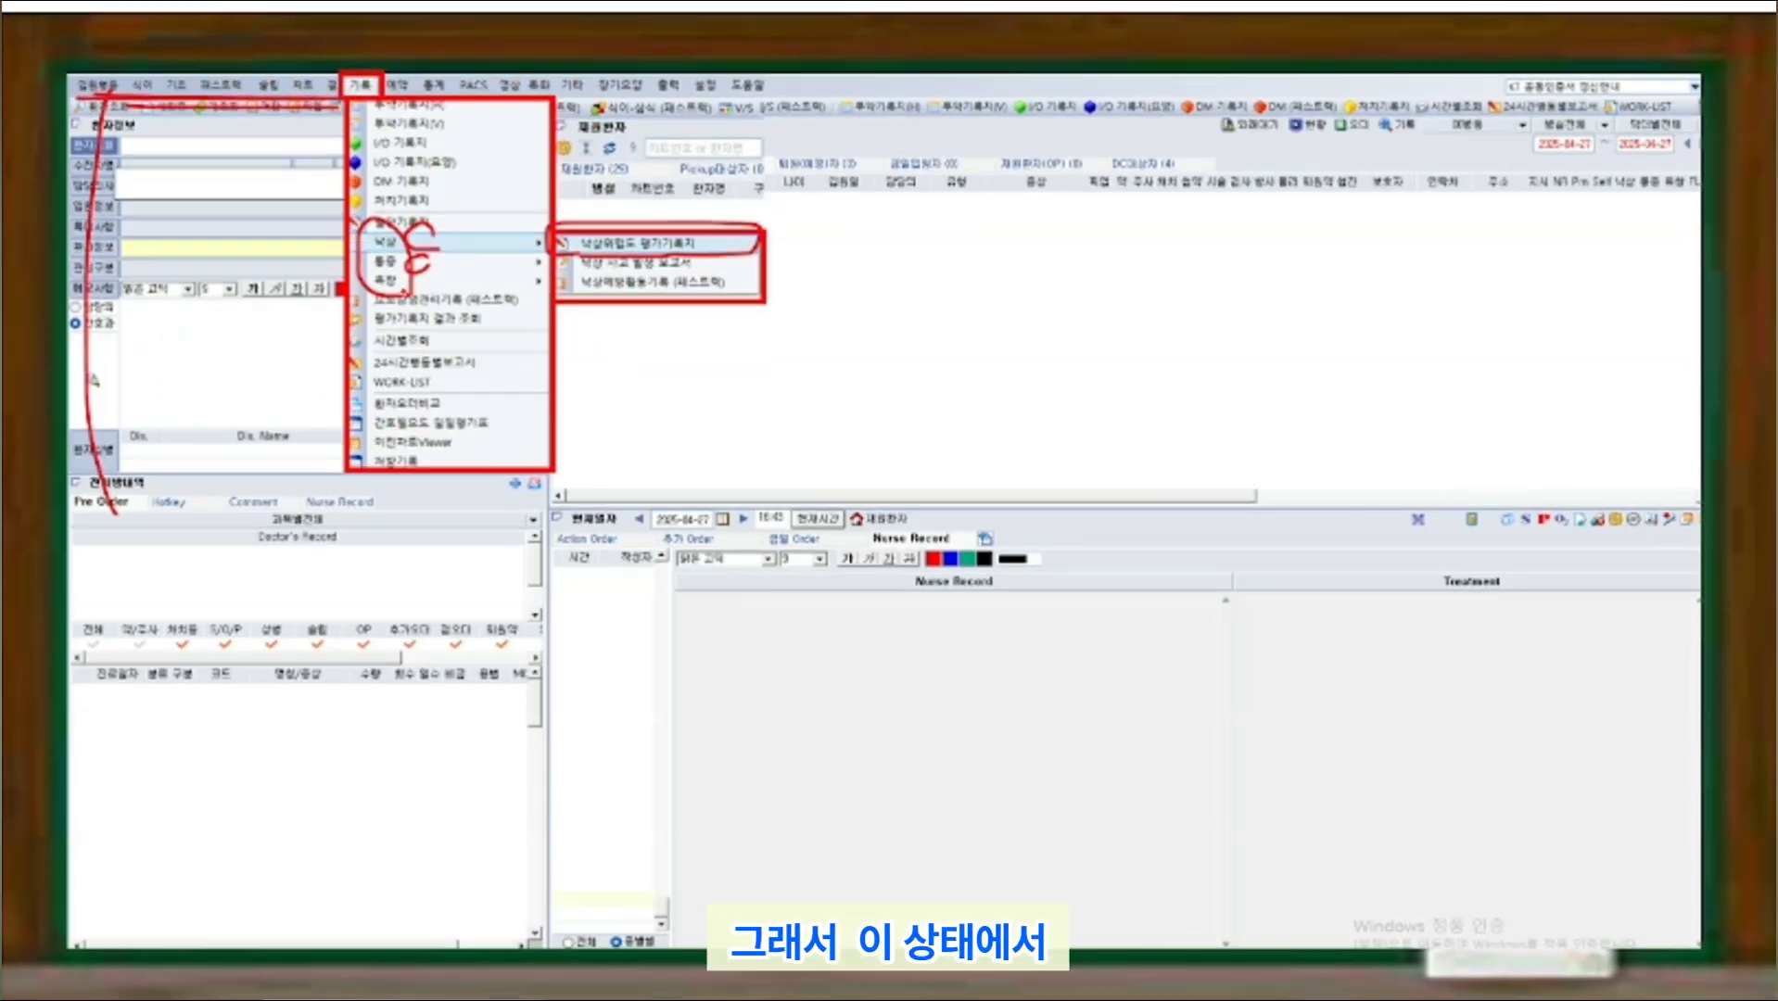
left_click_drag(369, 259, 691, 260)
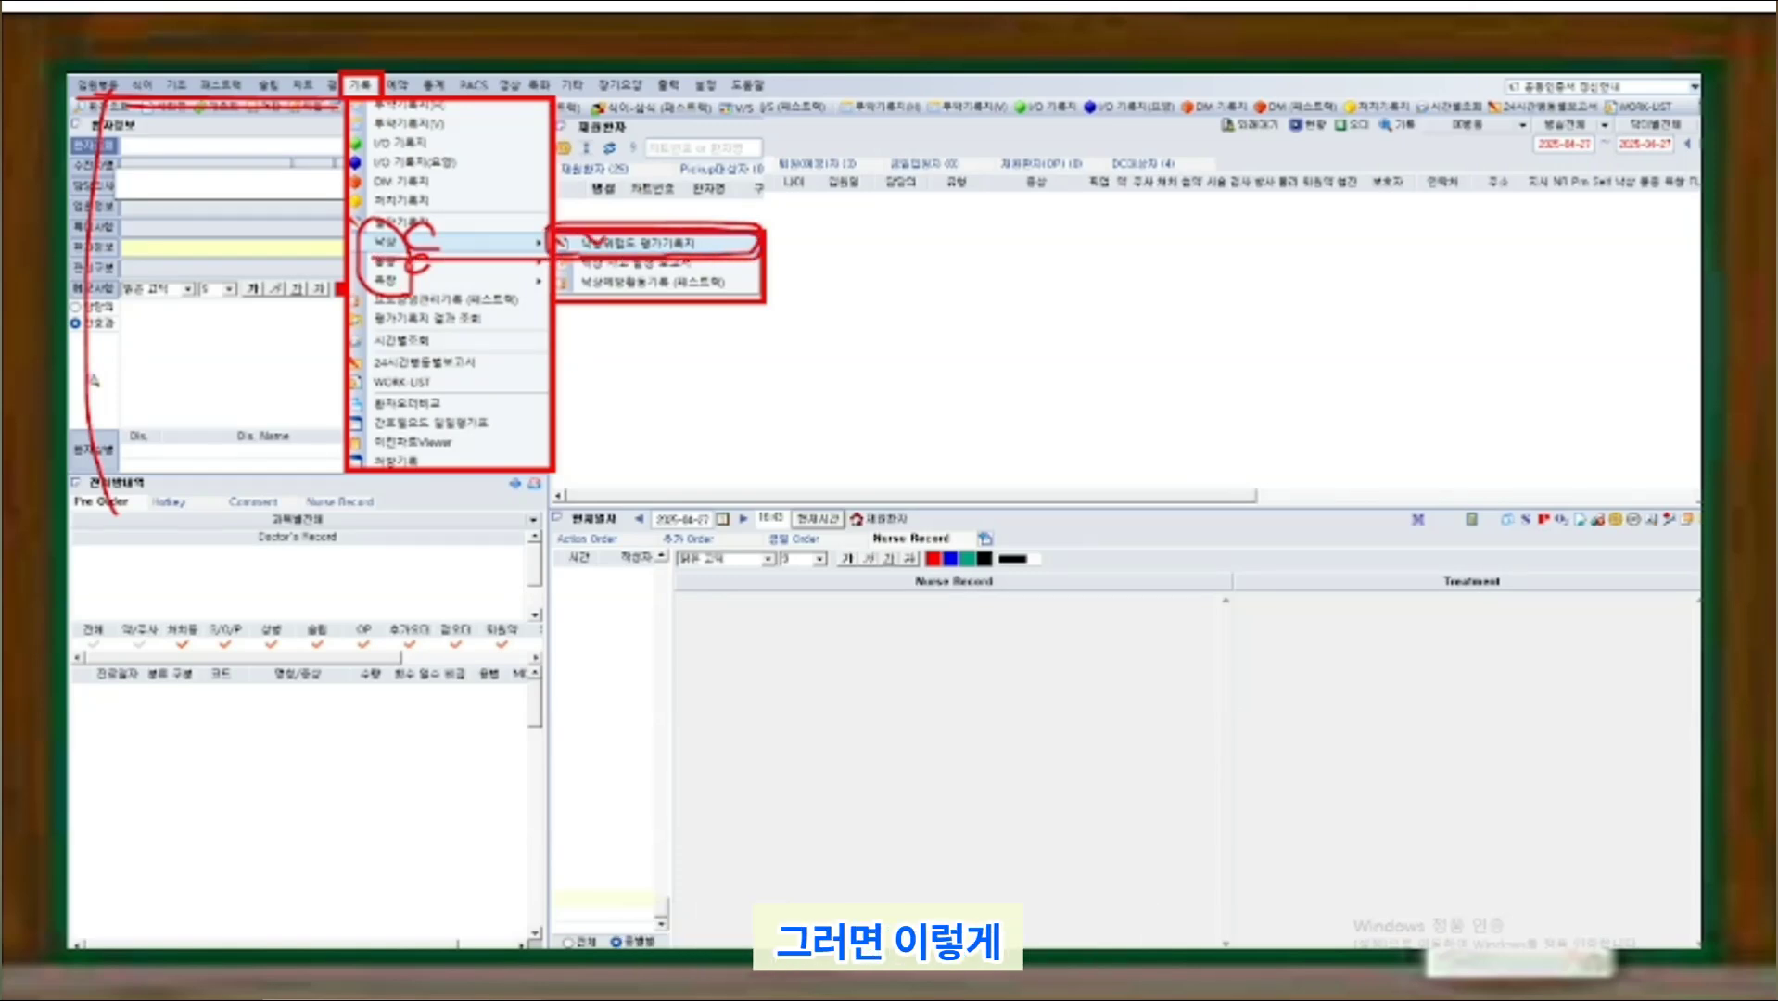
left_click(598, 243)
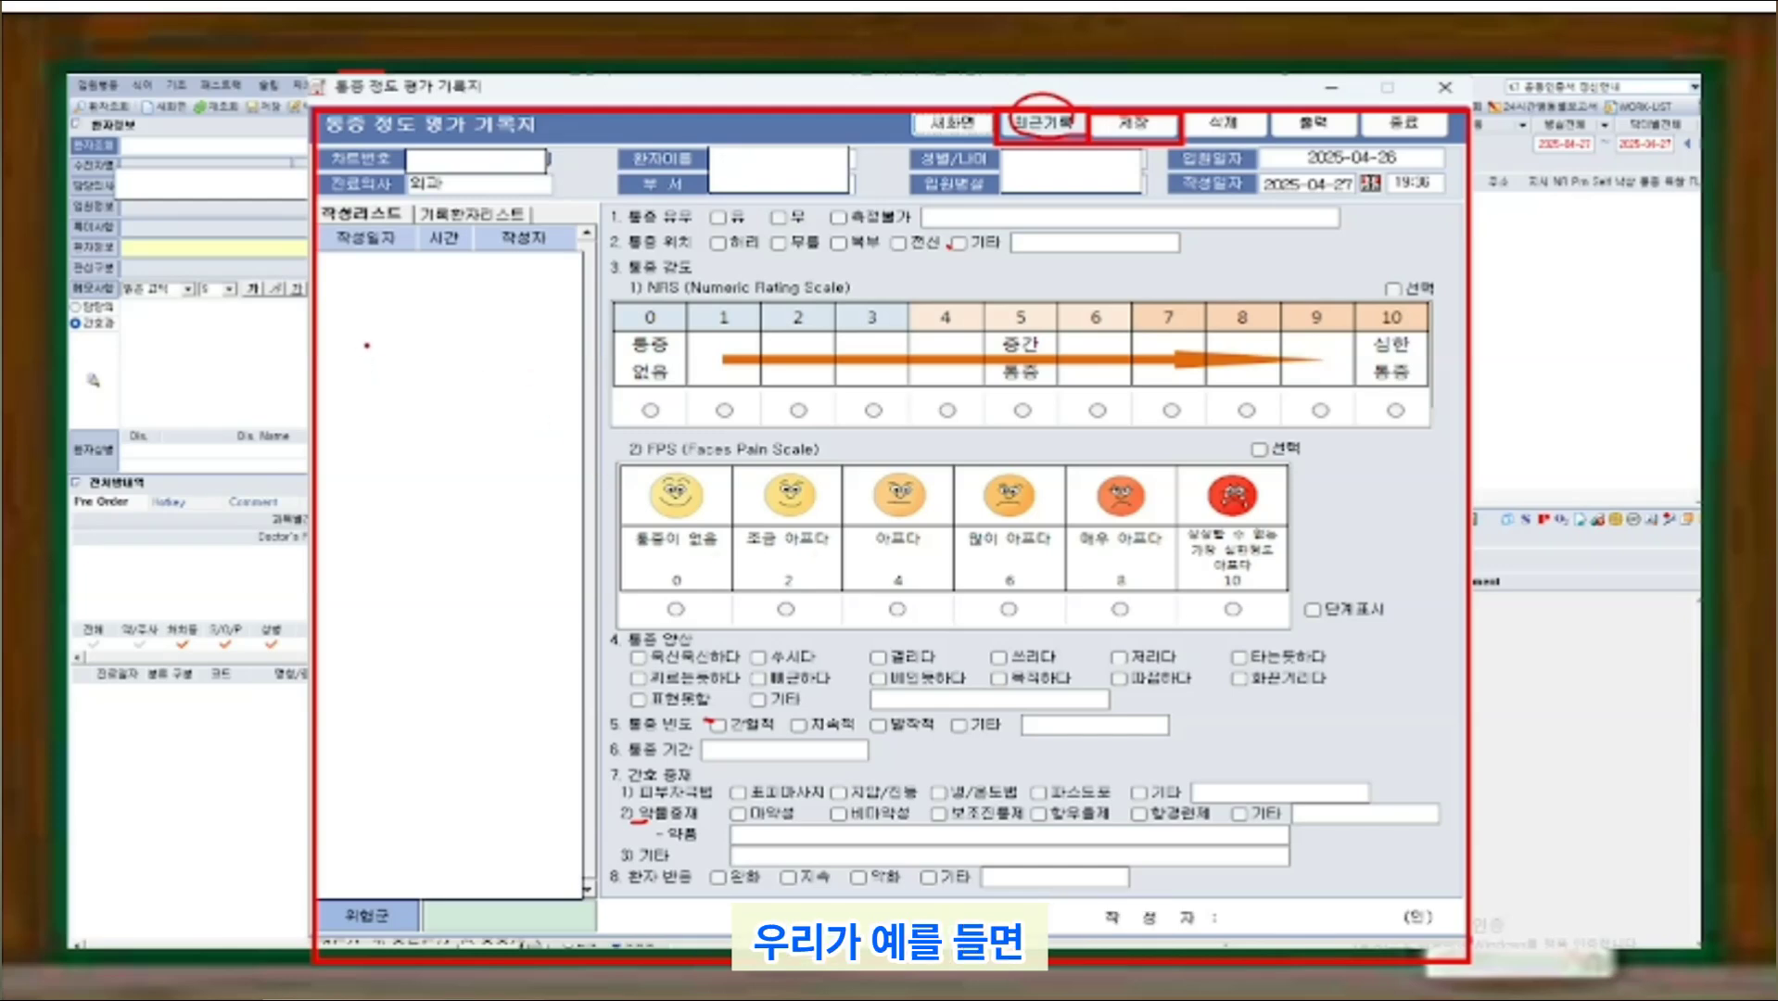
Work within the 통증 정도 평가 기록지 pain form, which stays unfilled with no written-record entries.
left_click_drag(367, 343, 405, 359)
left_click_drag(406, 349, 428, 343)
left_click_drag(428, 321, 453, 350)
left_click_drag(466, 324, 468, 343)
mouse_move(530, 297)
left_mouse_down()
mouse_move(535, 335)
mouse_move(543, 318)
left_mouse_up()
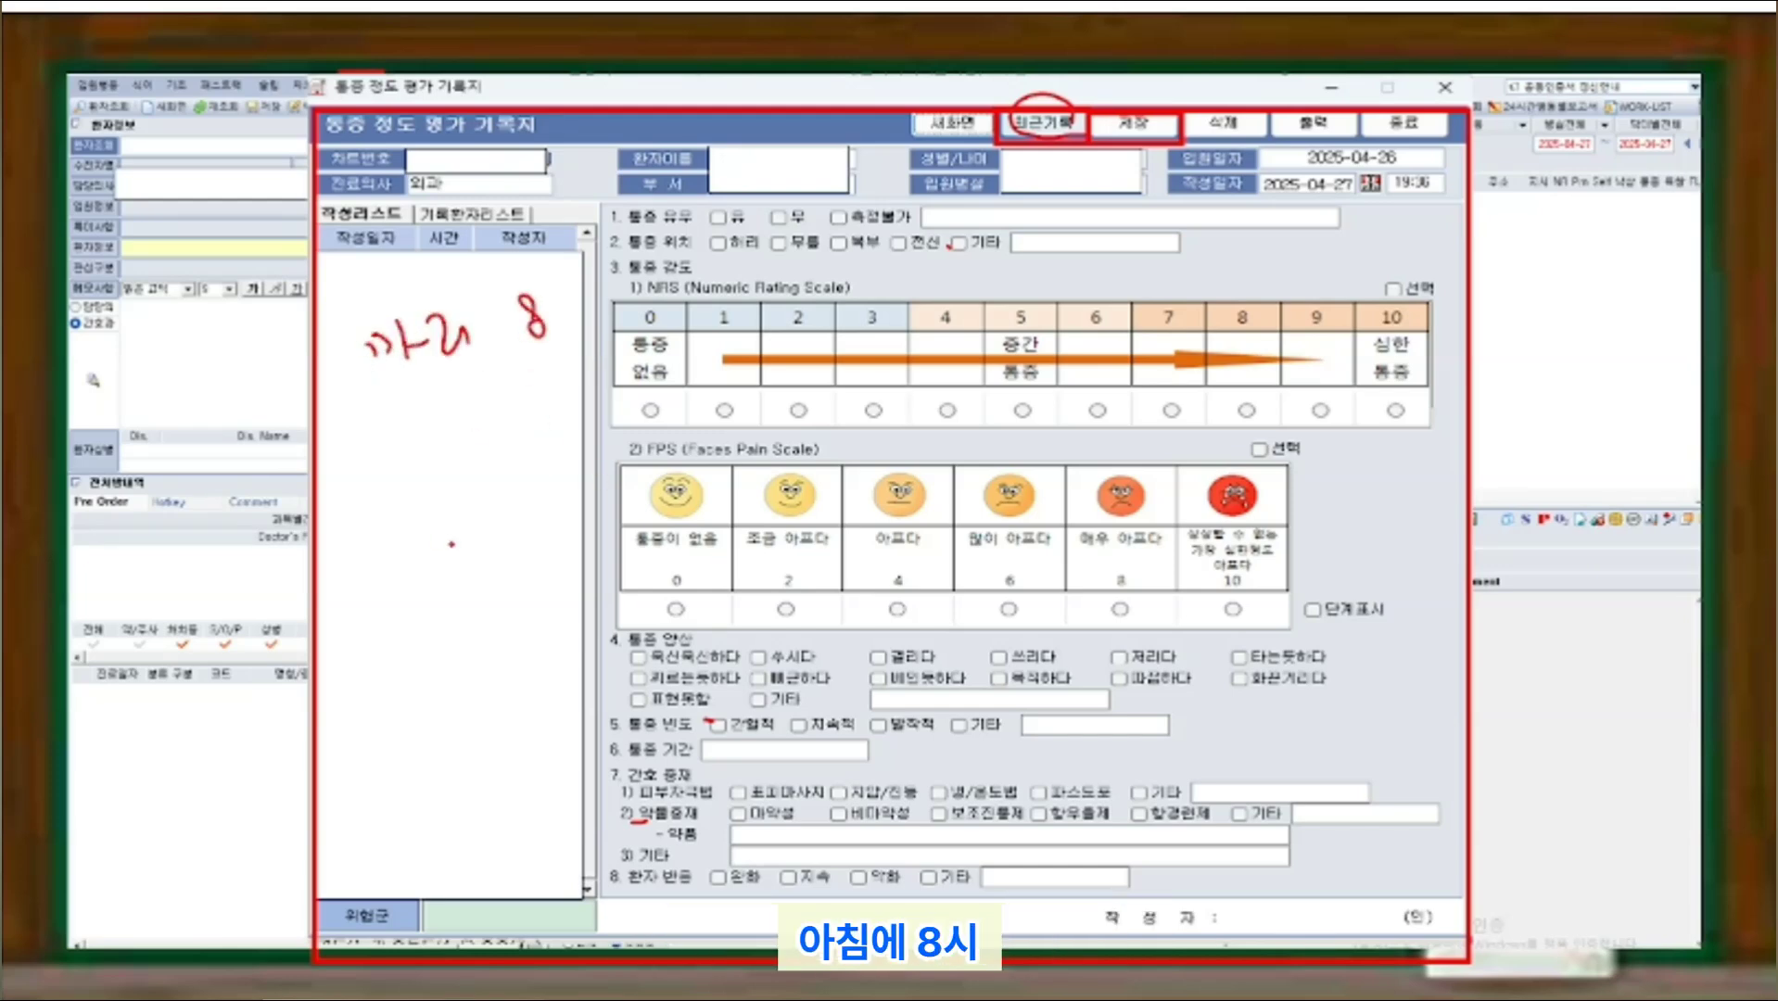
left_click_drag(494, 539, 483, 561)
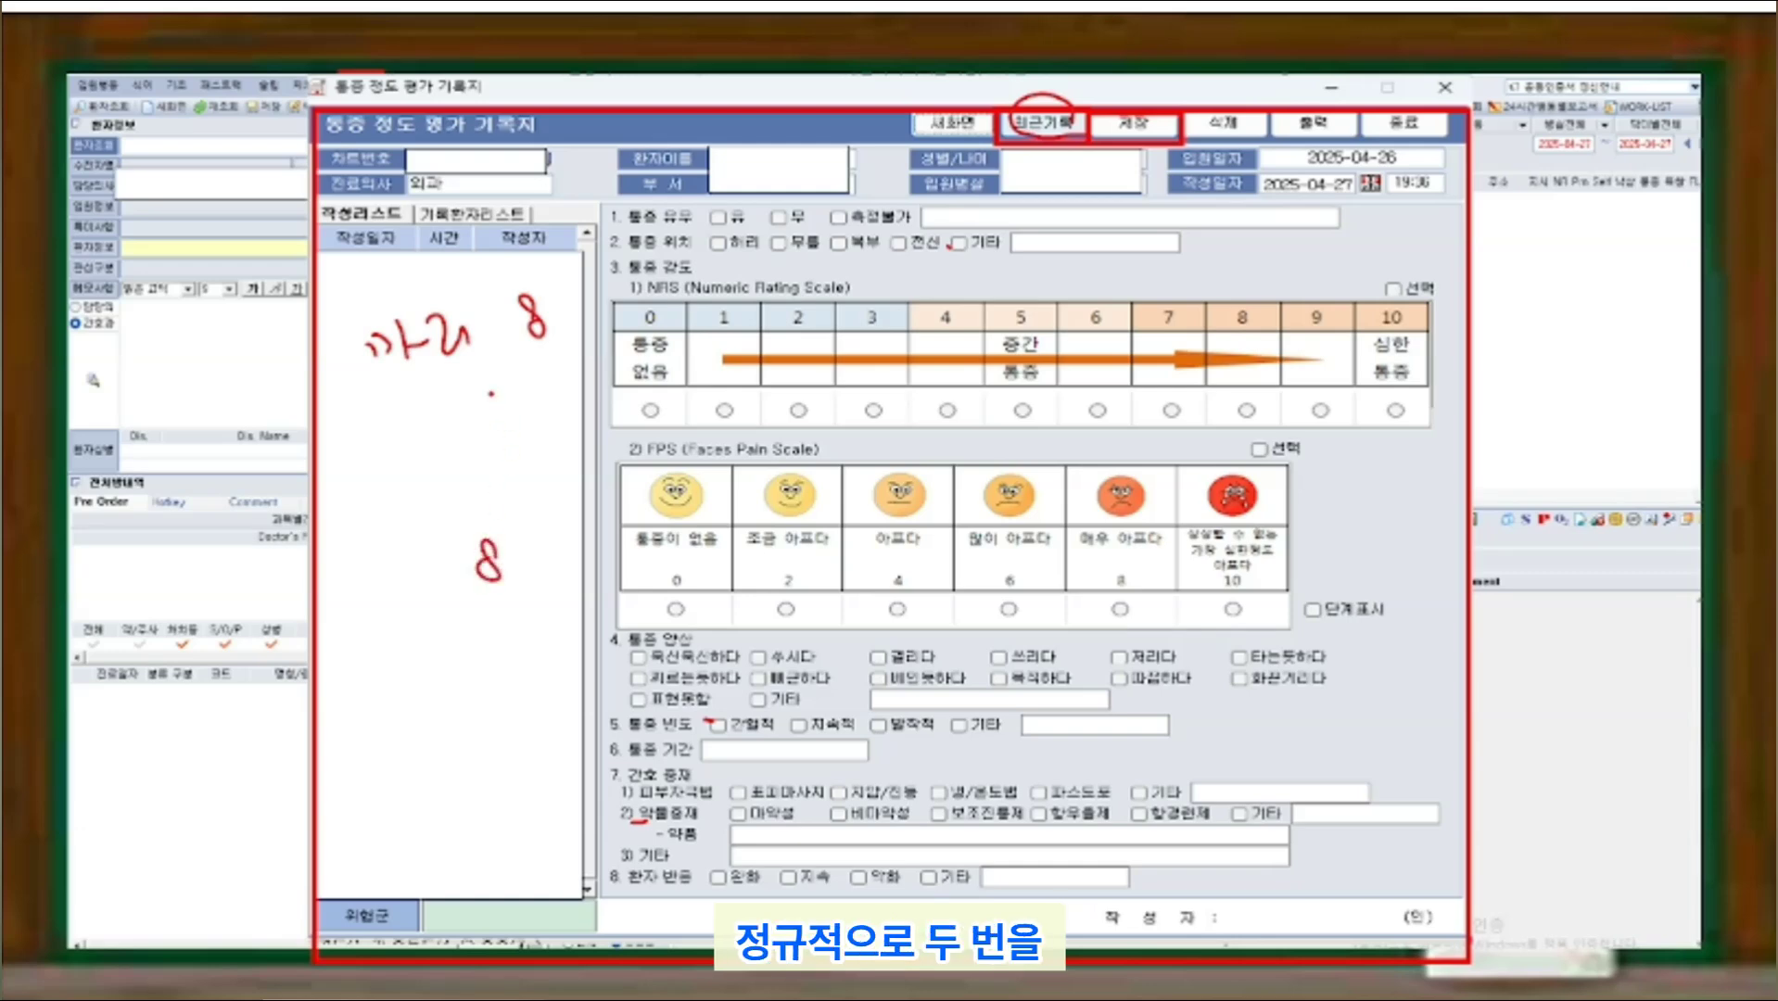
mouse_move(505, 483)
left_mouse_down()
mouse_move(490, 388)
mouse_move(511, 396)
left_mouse_up()
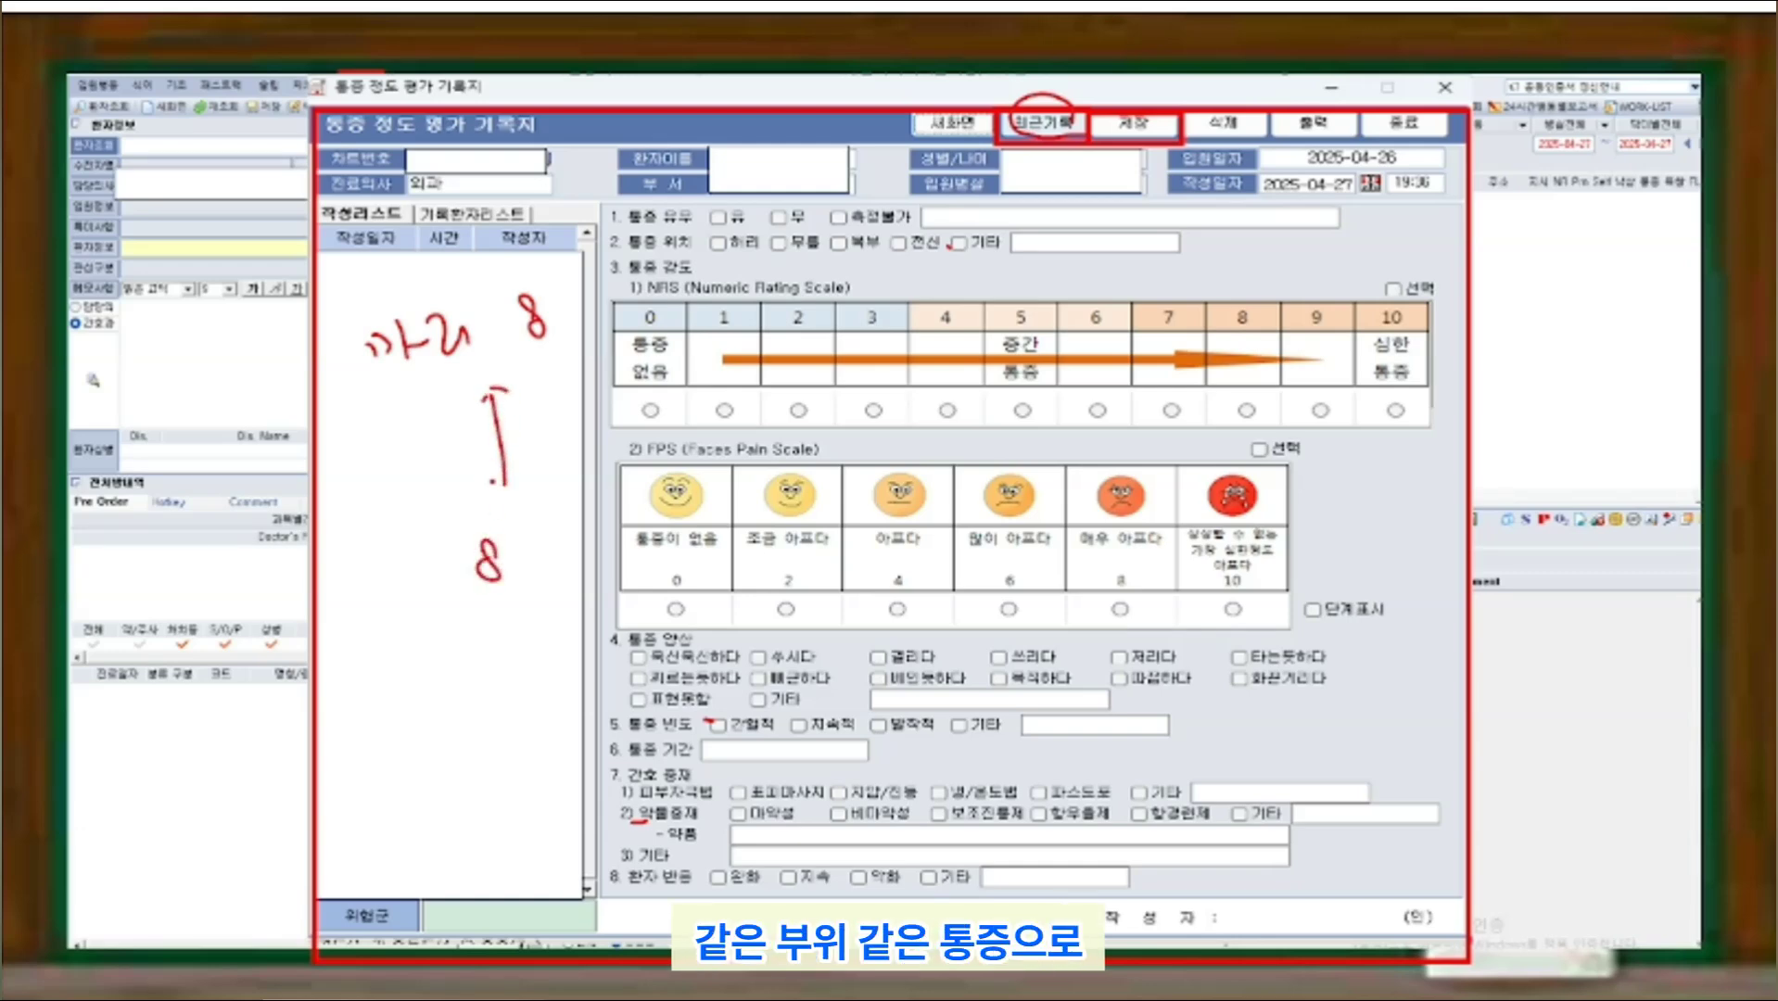
left_click_drag(489, 475, 526, 471)
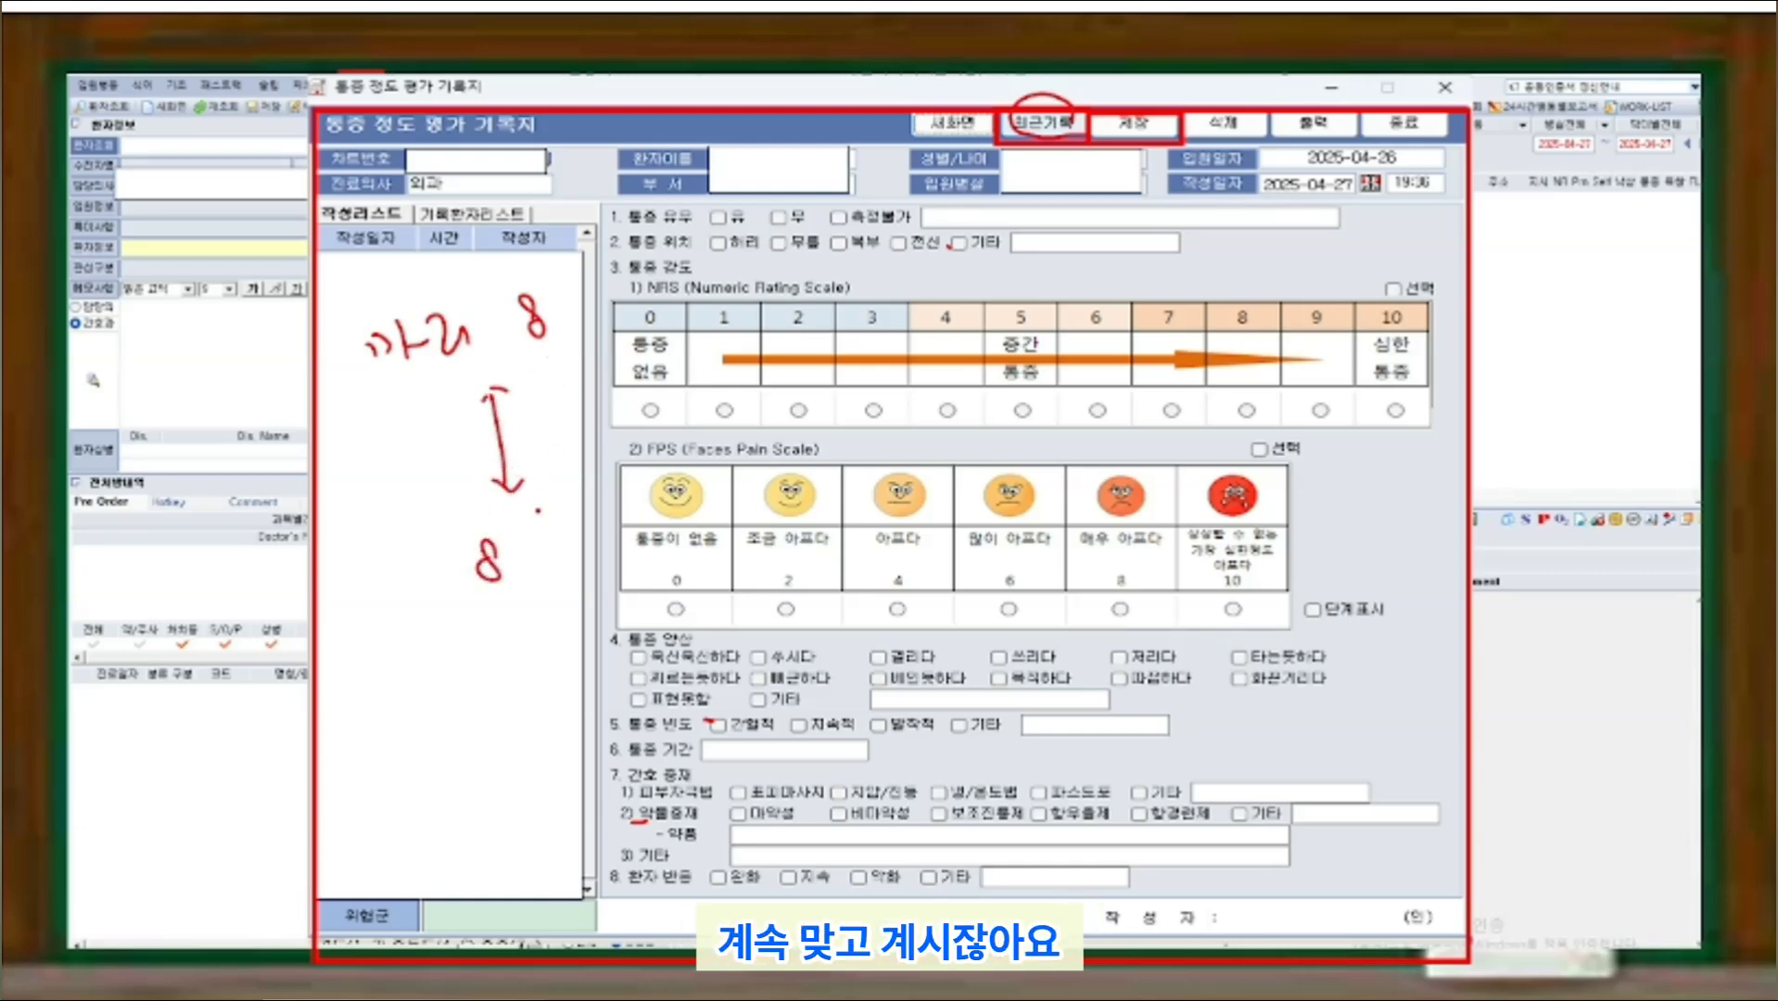